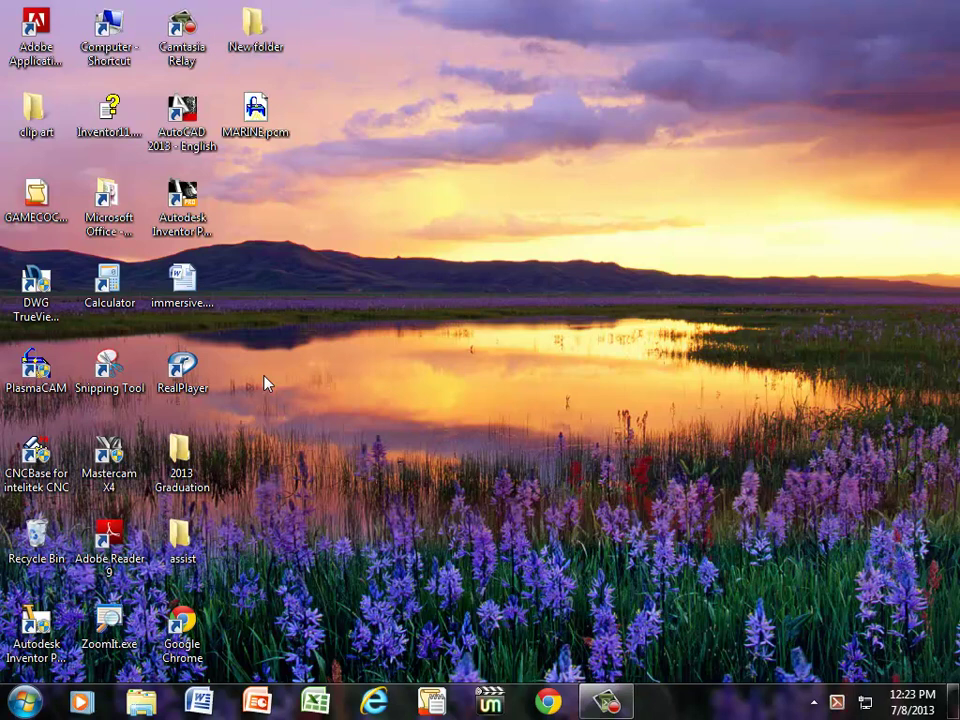
Launch PlasmaCAM from its desktop shortcut.
double_click(40, 380)
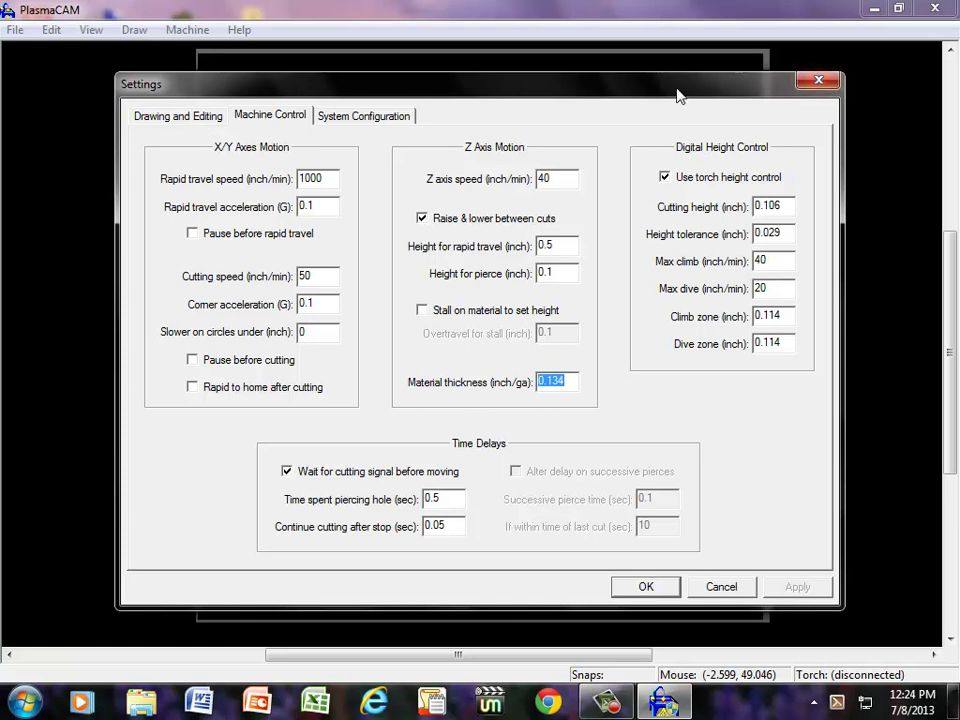
Enable Show grid under Drawing and Editing, then reopen those settings and toggle the grid off.
left_click_drag(677, 94, 855, 264)
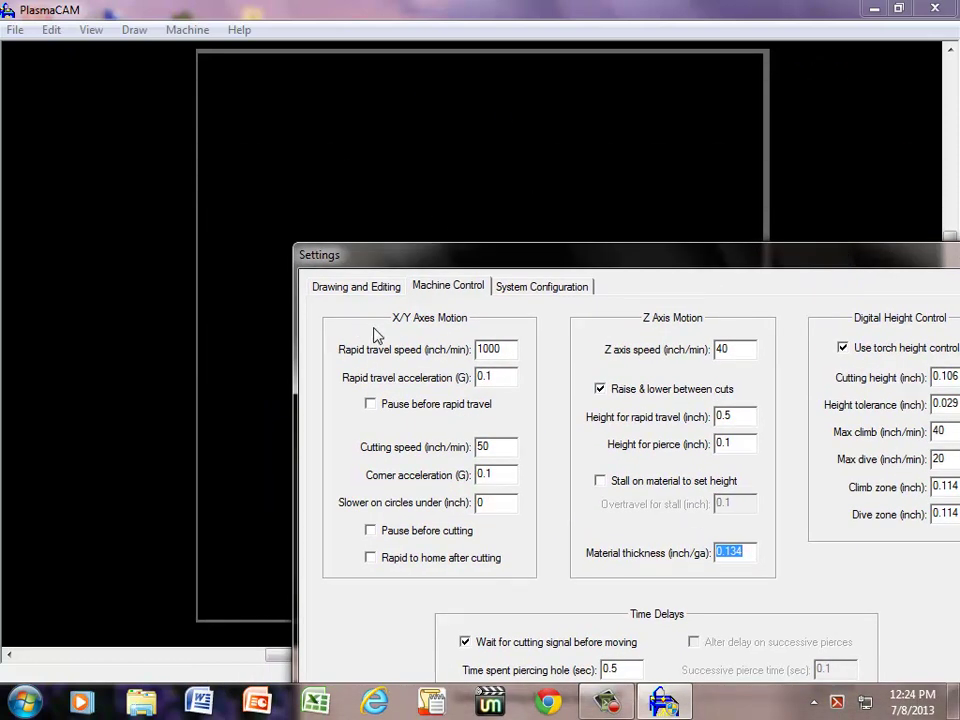
left_click(360, 290)
left_click(368, 378)
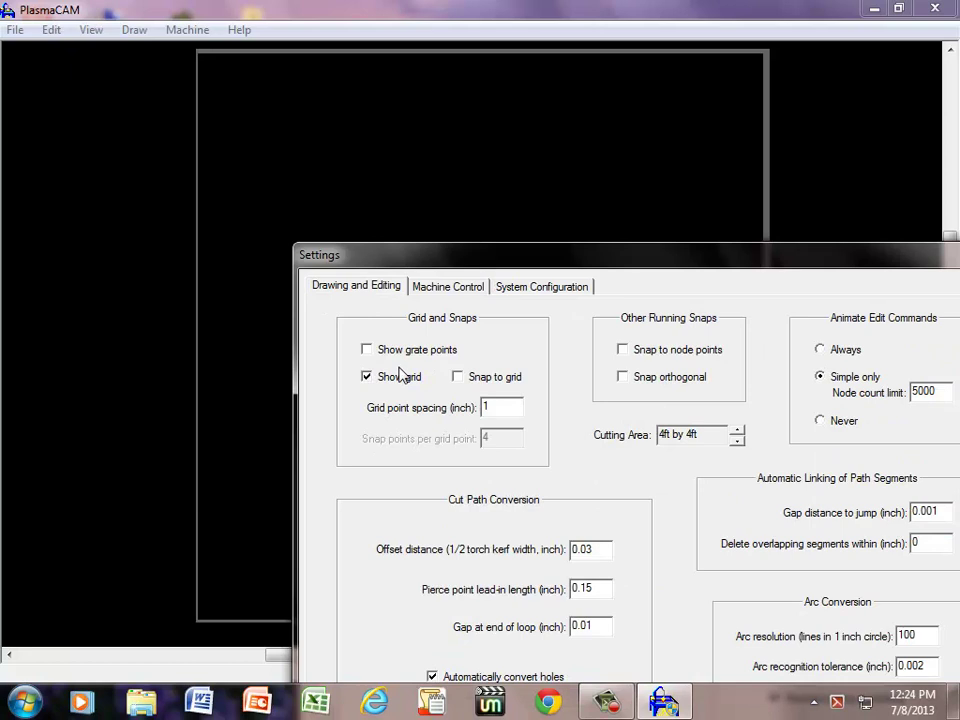
left_click_drag(677, 257, 562, 100)
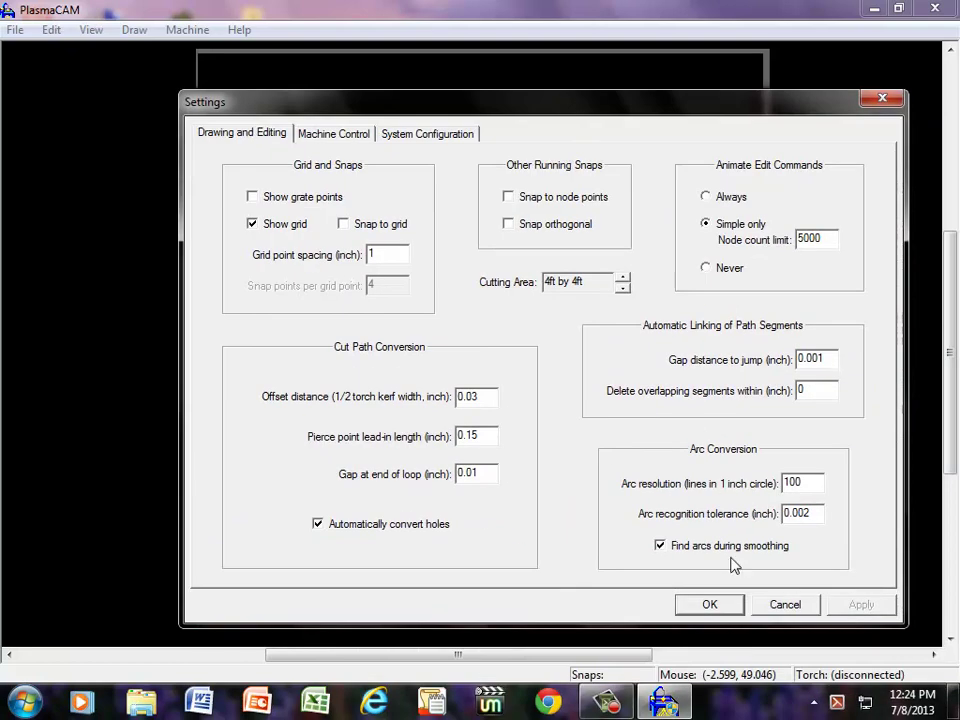
left_click(722, 608)
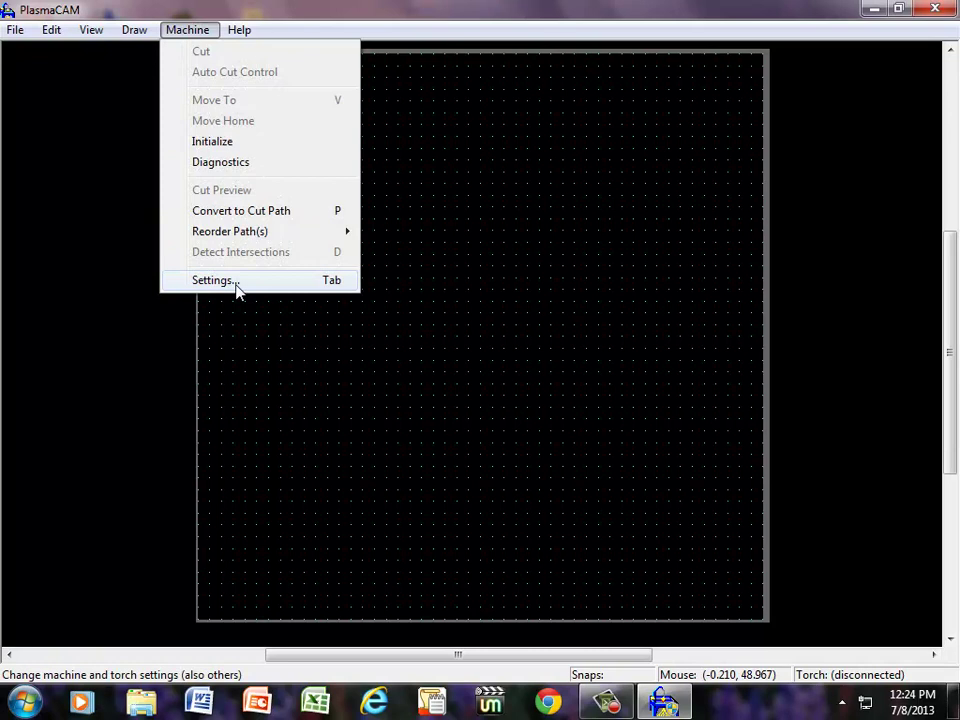
left_click(236, 285)
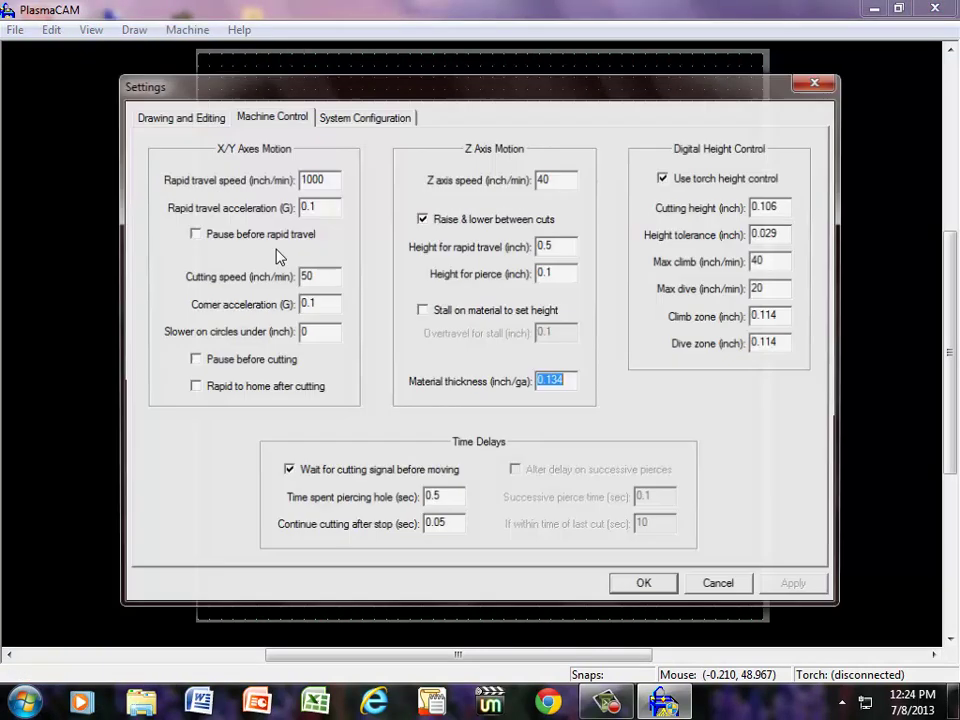
left_click(193, 117)
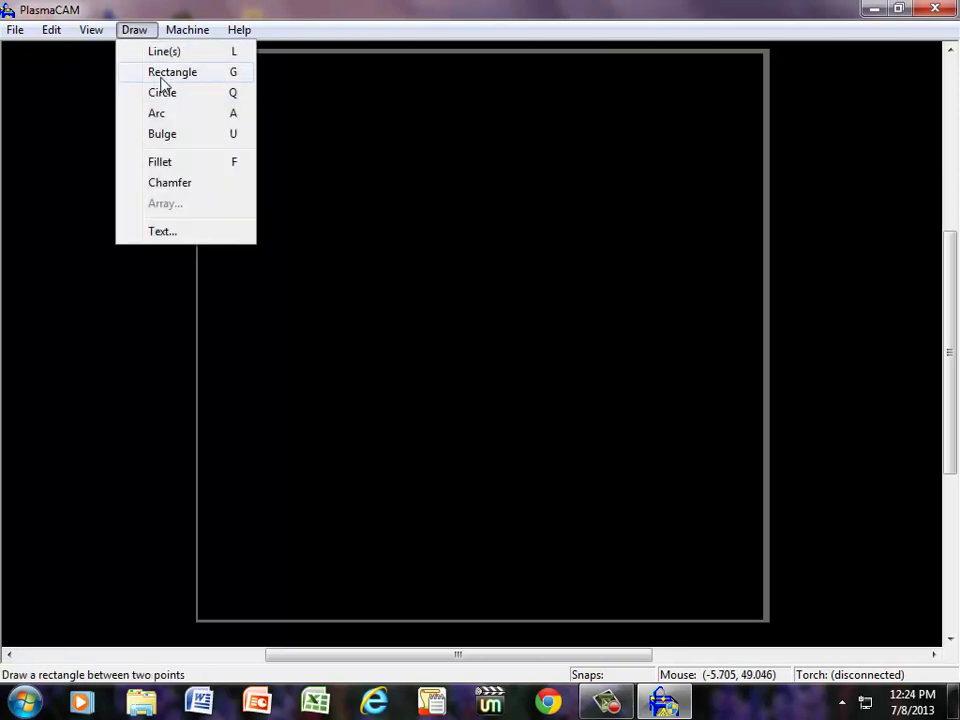
Draw a rectangle near the top left of the cutting table.
left_click(166, 73)
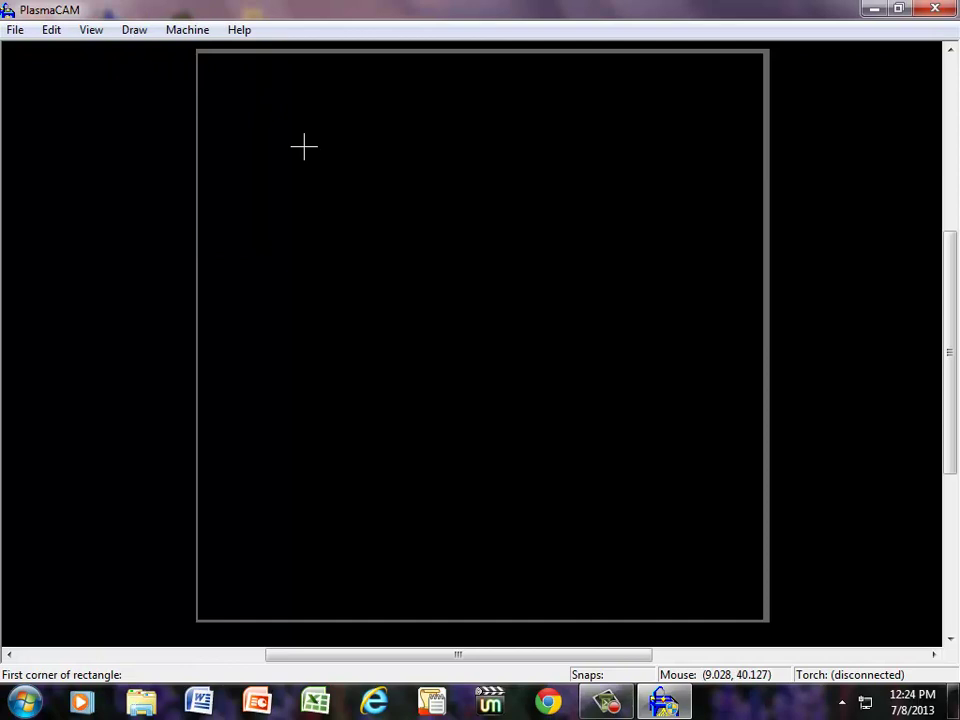
left_click(304, 147)
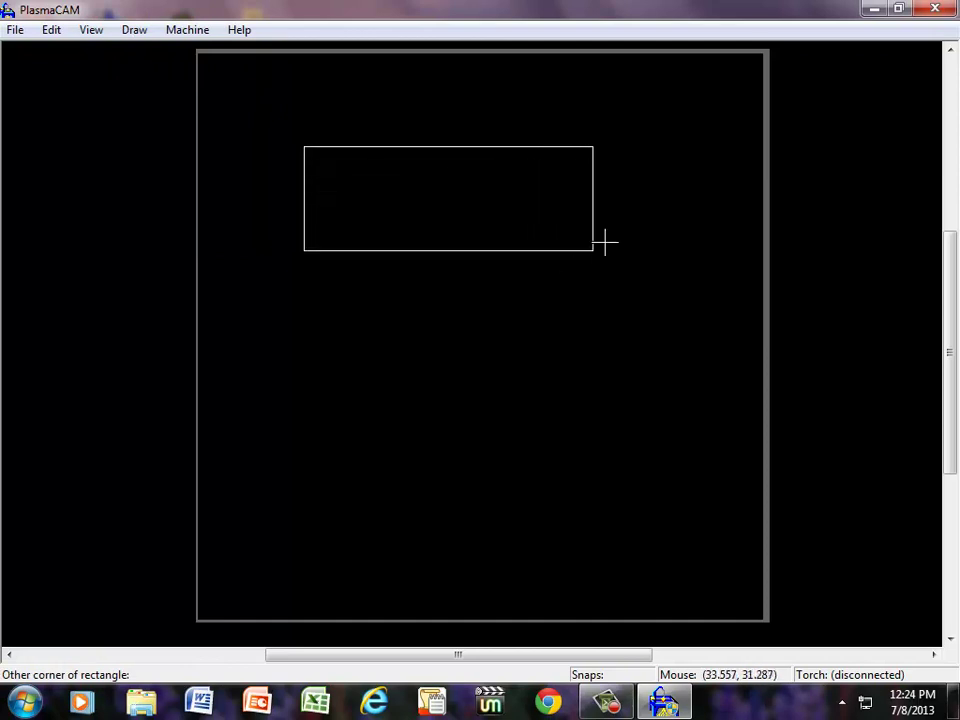
left_click(554, 243)
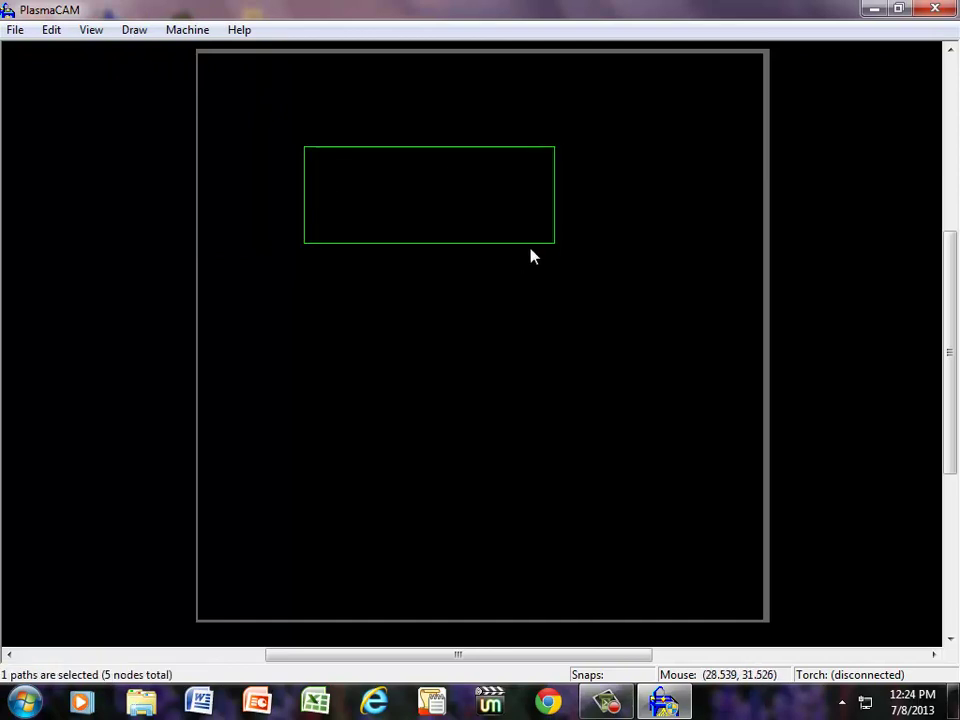
Scale the rectangle down using its left and right edges as base and reference.
left_click(49, 33)
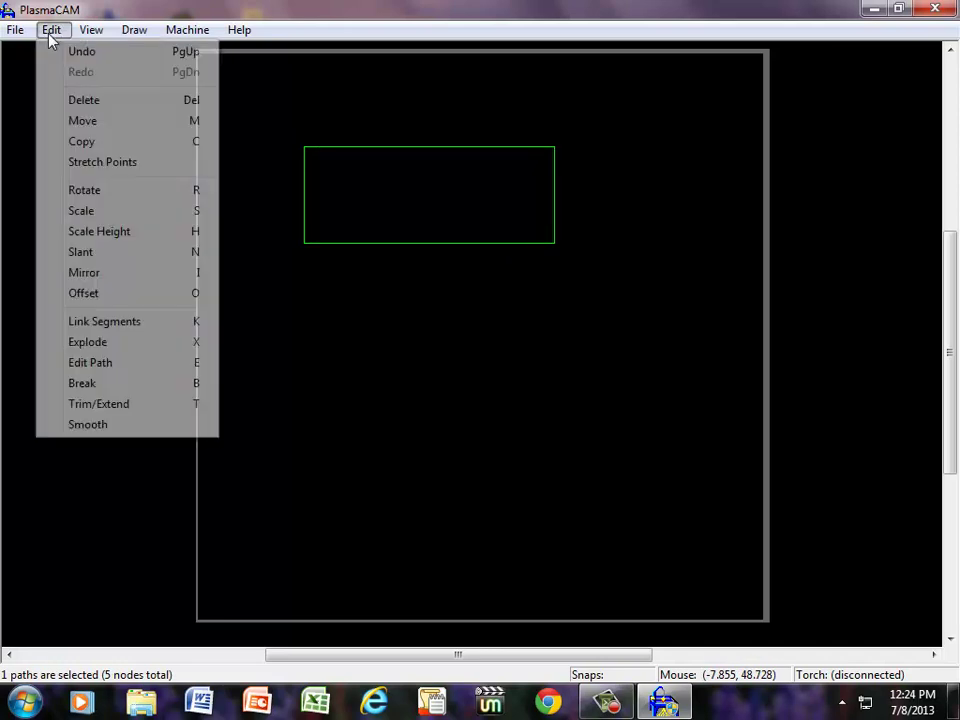
mouse_move(86, 31)
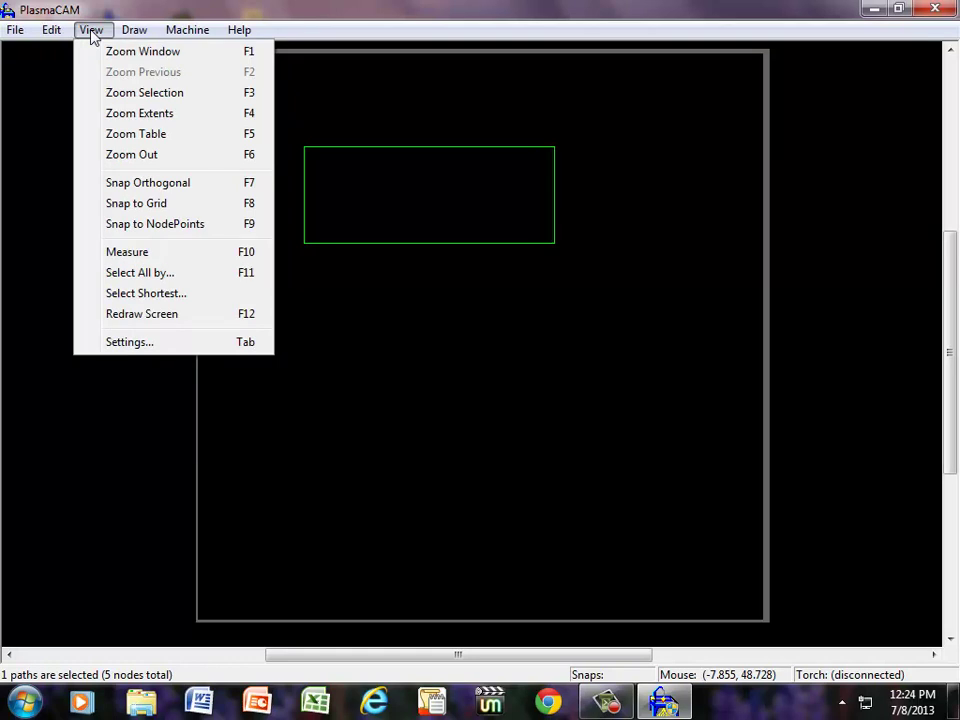
mouse_move(51, 36)
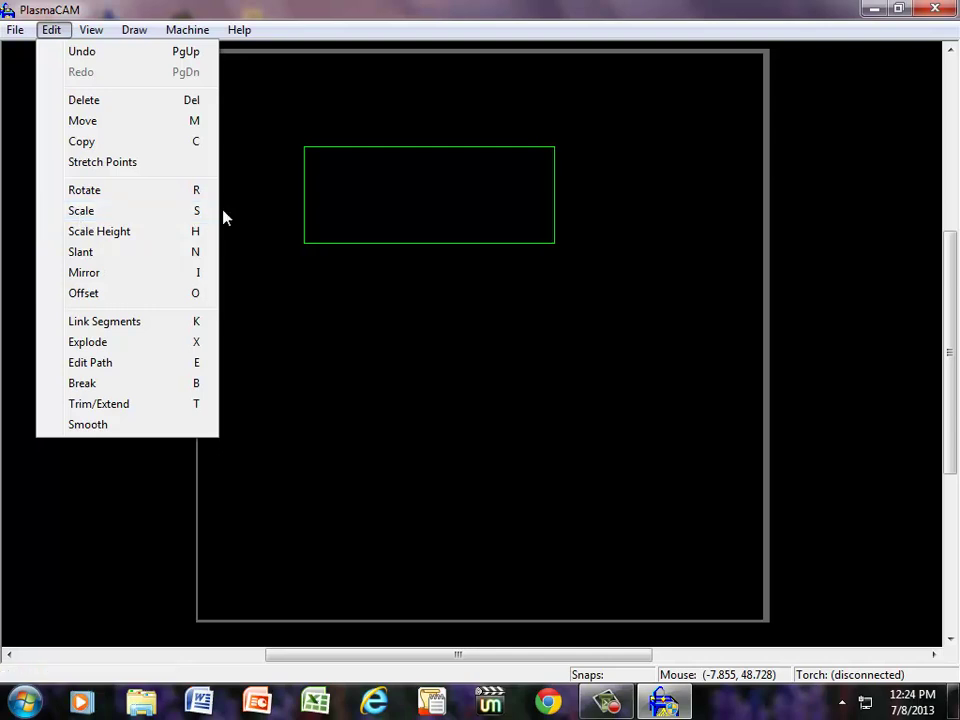
left_click(195, 220)
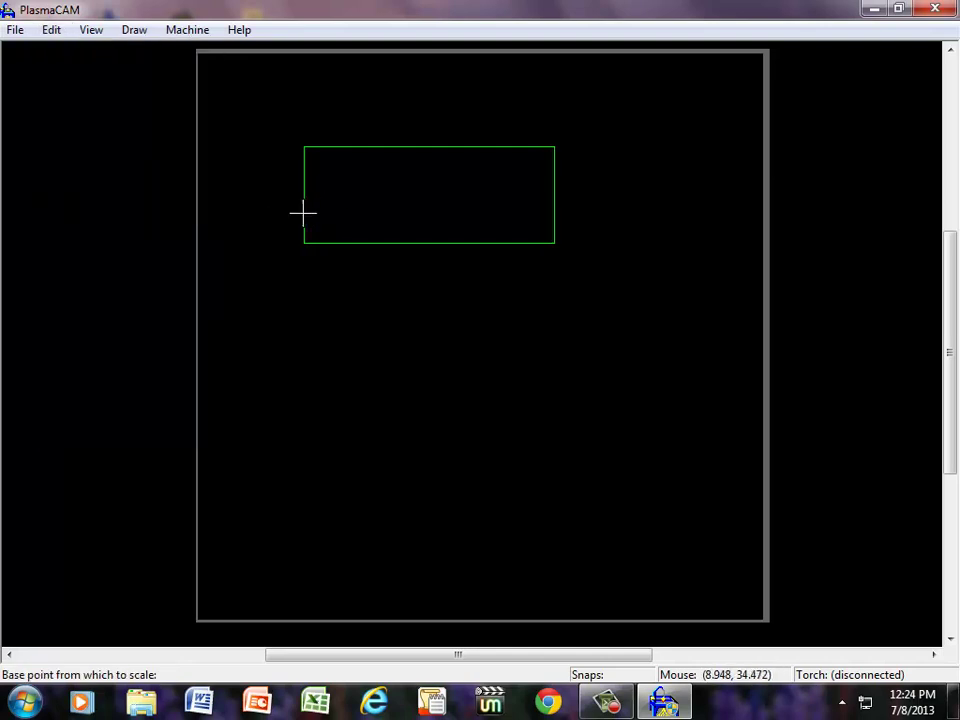
left_click(304, 212)
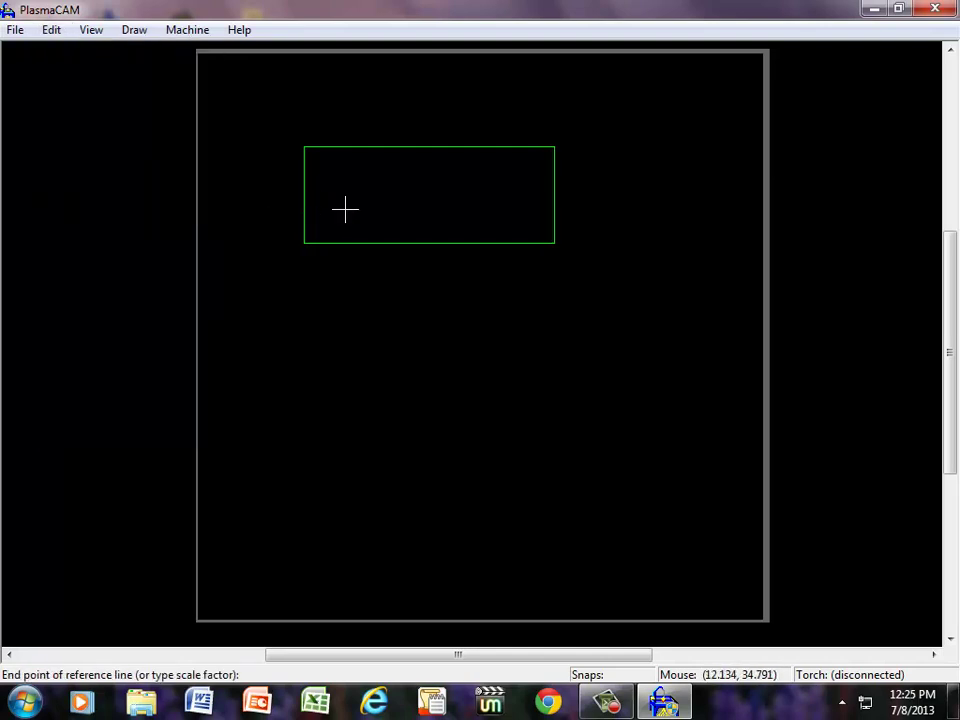
left_click(555, 213)
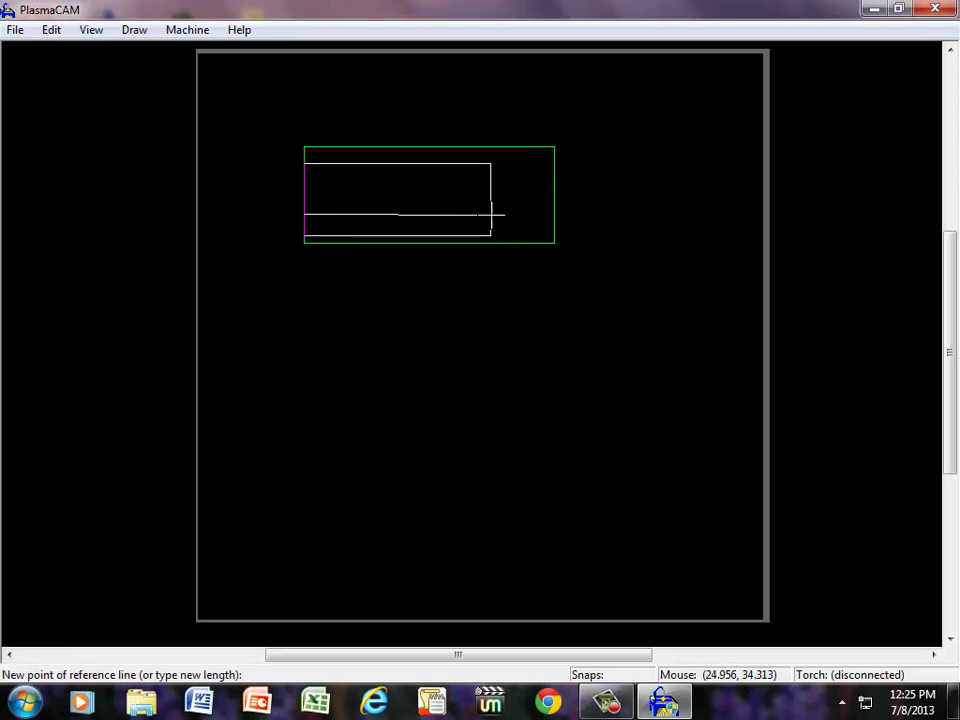
key("Return")
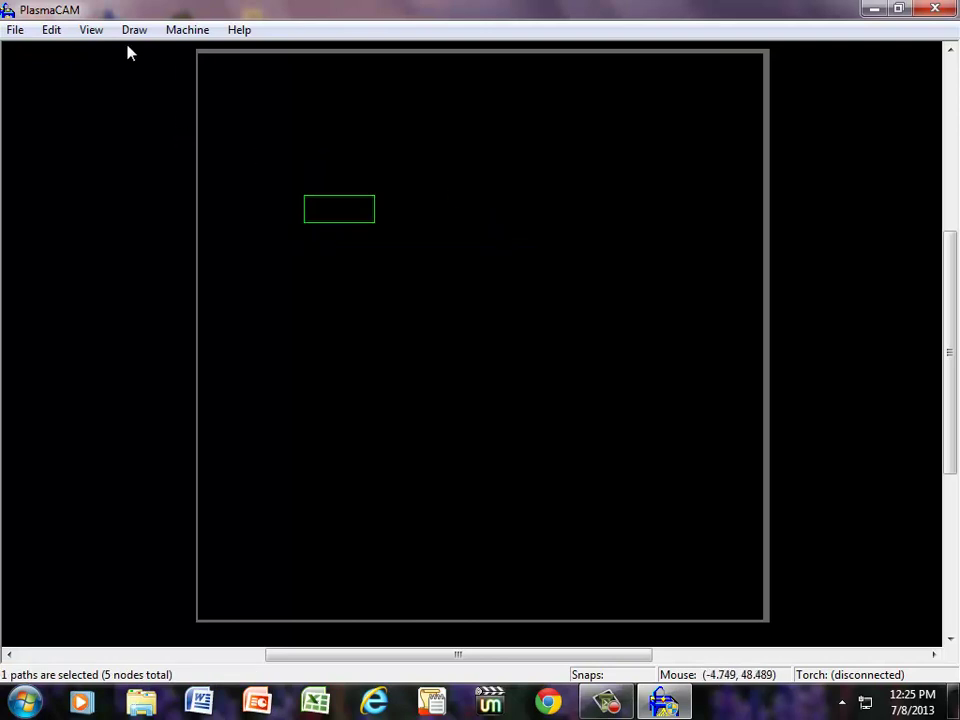
Zoom in on the rectangle and rescale its height to 2.5 using its bottom and top edges.
left_click(91, 30)
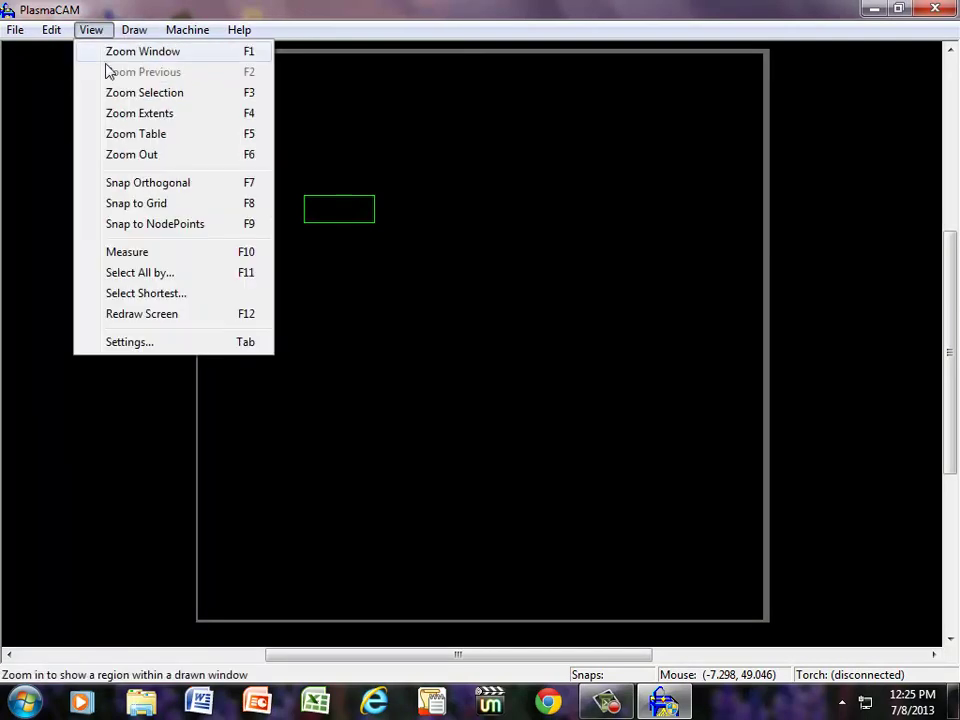
left_click(246, 95)
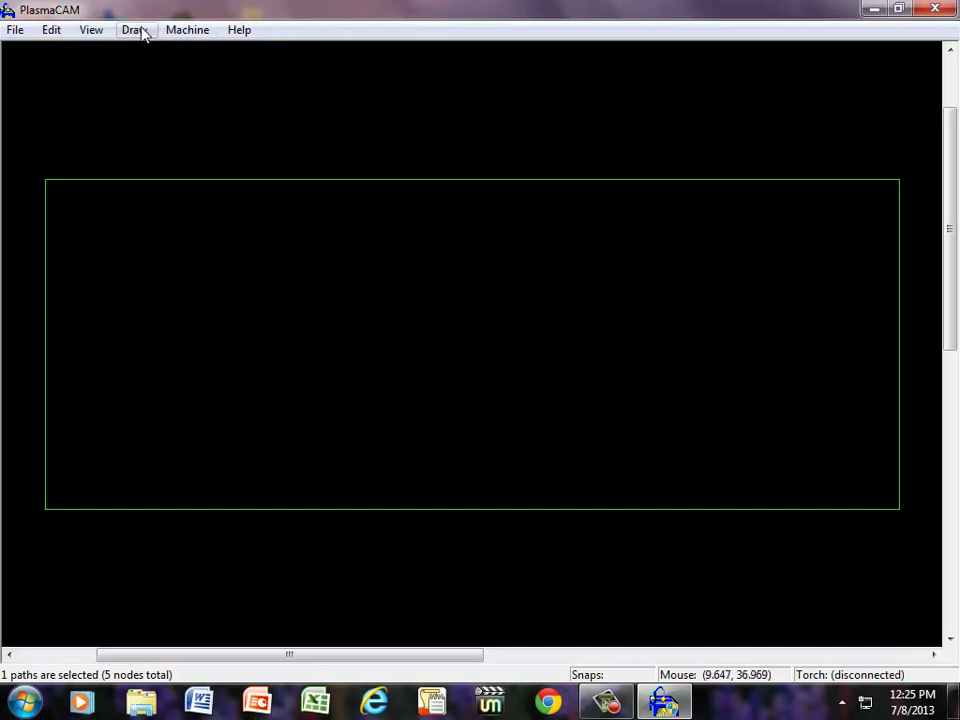
left_click(51, 30)
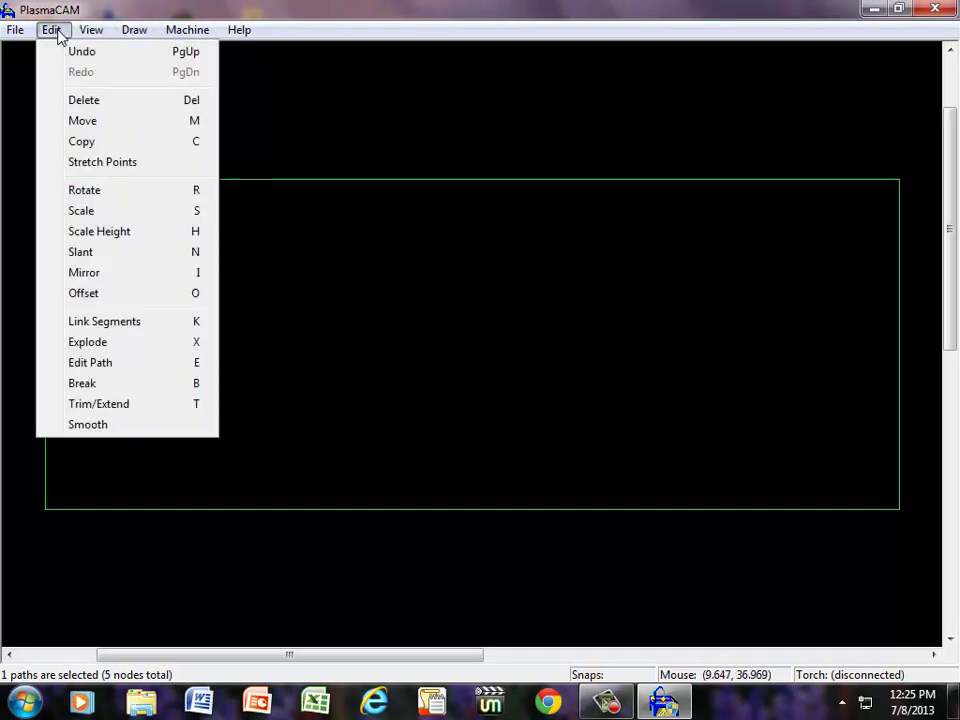
left_click(88, 237)
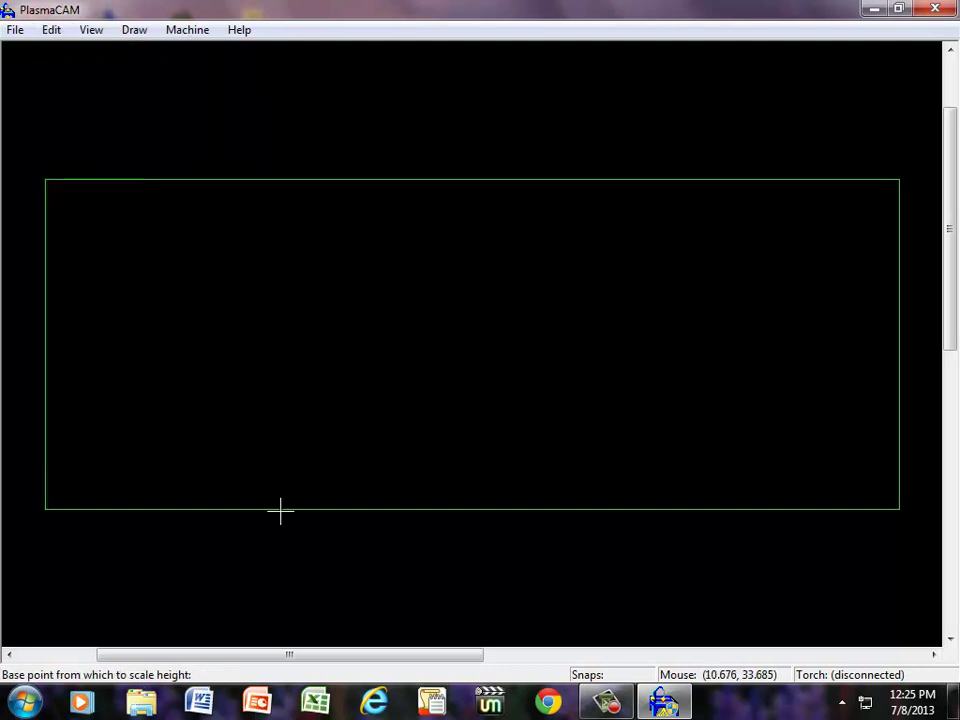
left_click(280, 509)
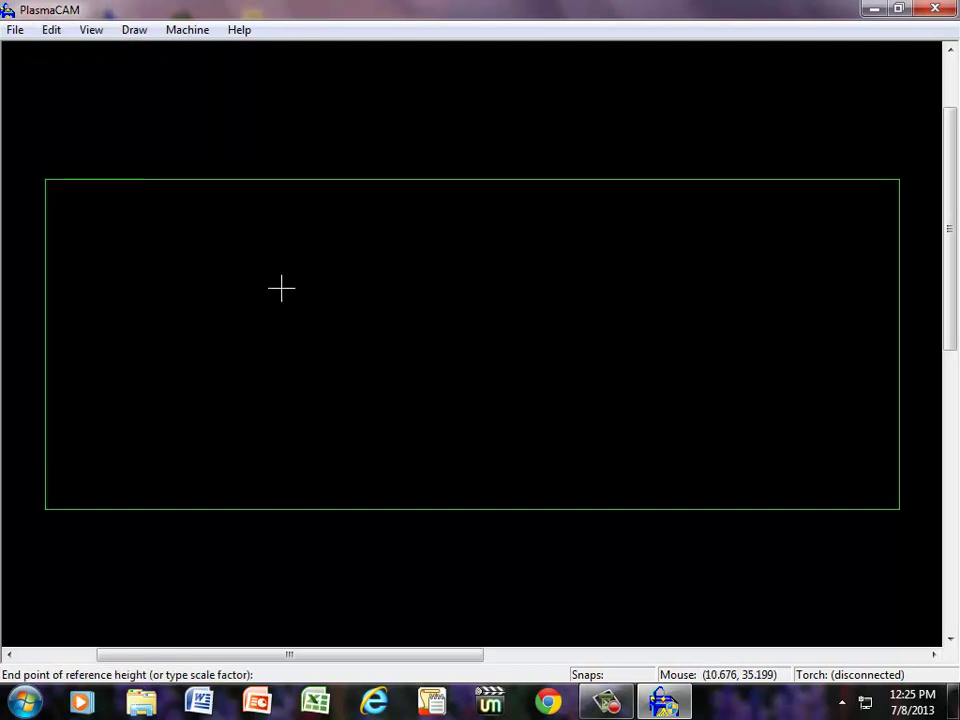
left_click(285, 180)
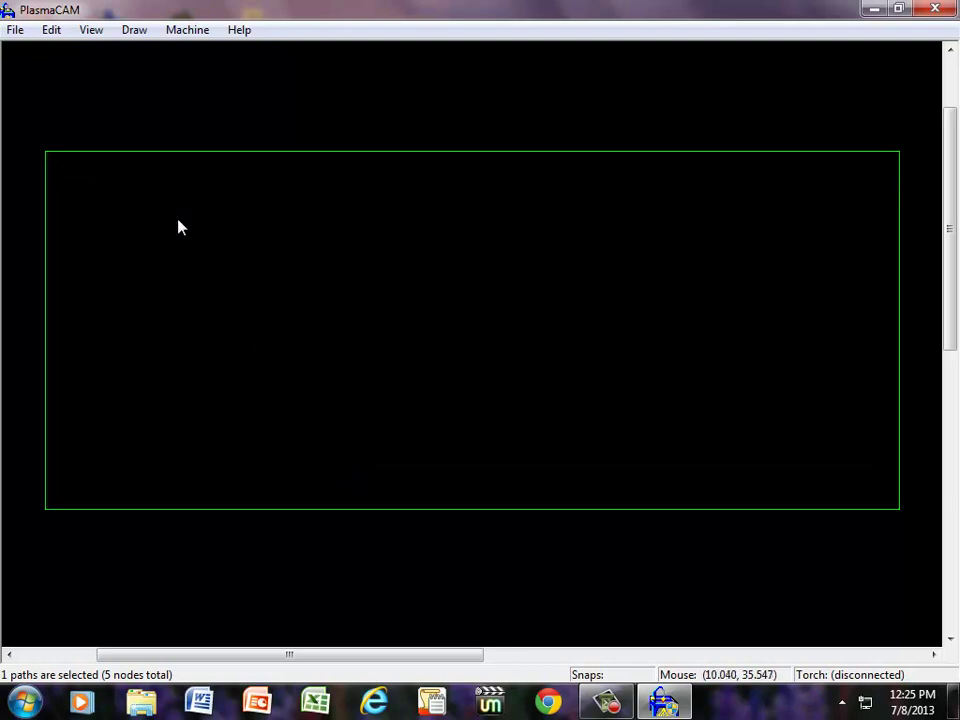
Fillet the rectangle's top-right, bottom-left and bottom-right corners.
left_click(131, 34)
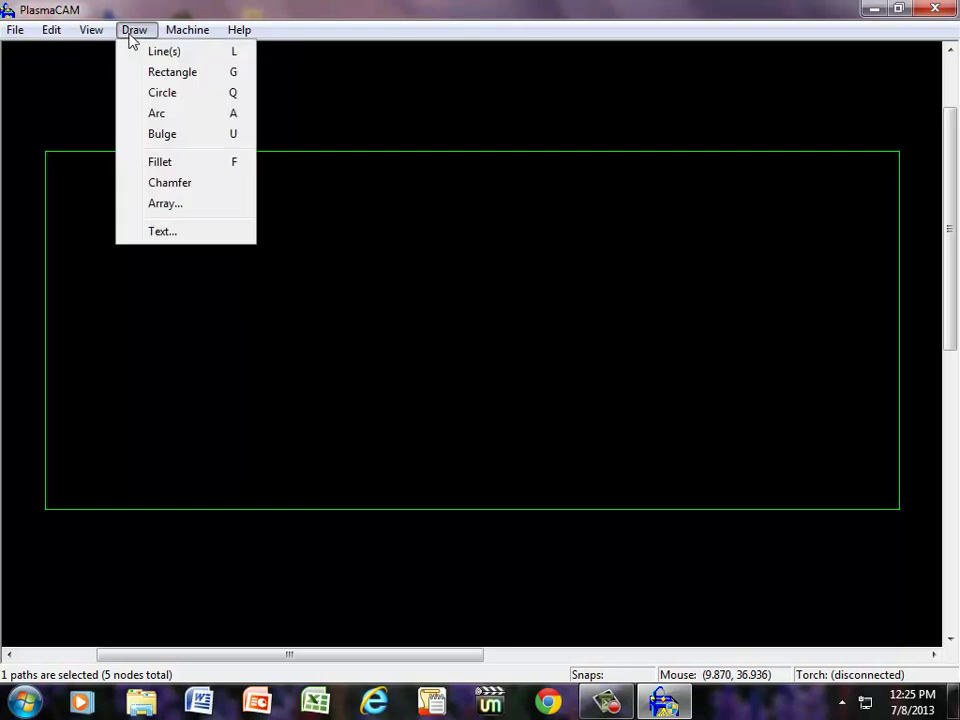
left_click(172, 160)
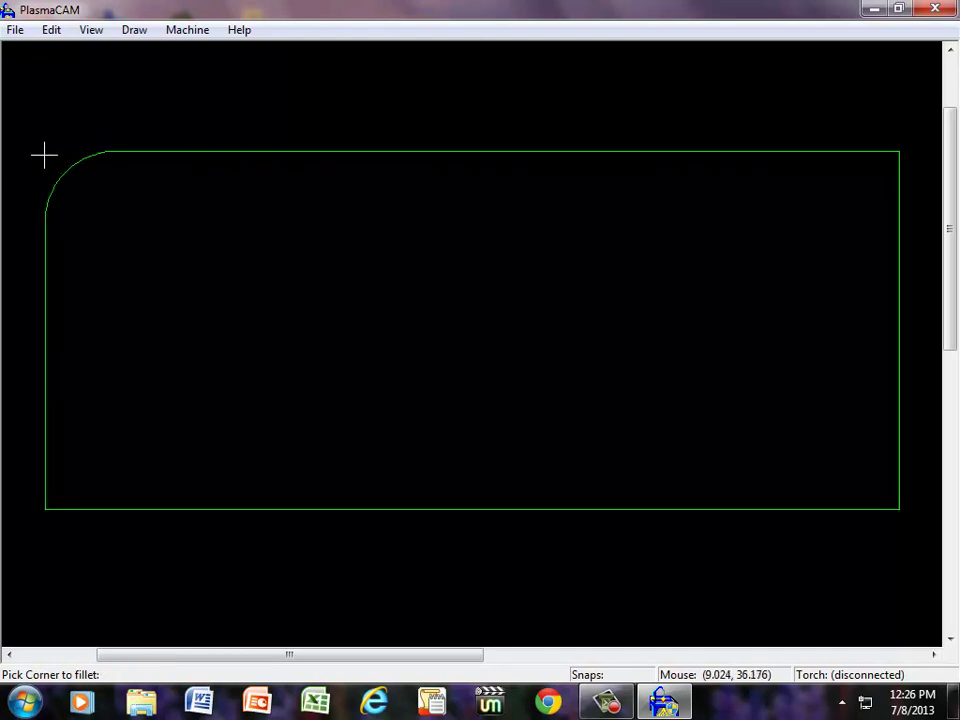
left_click(899, 151)
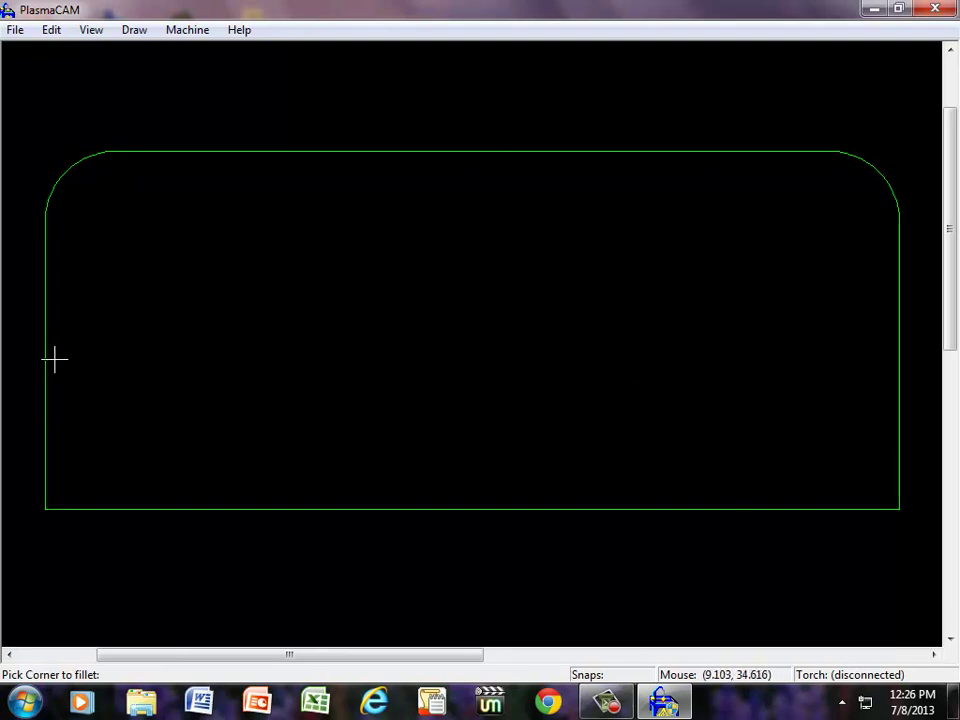
left_click(45, 508)
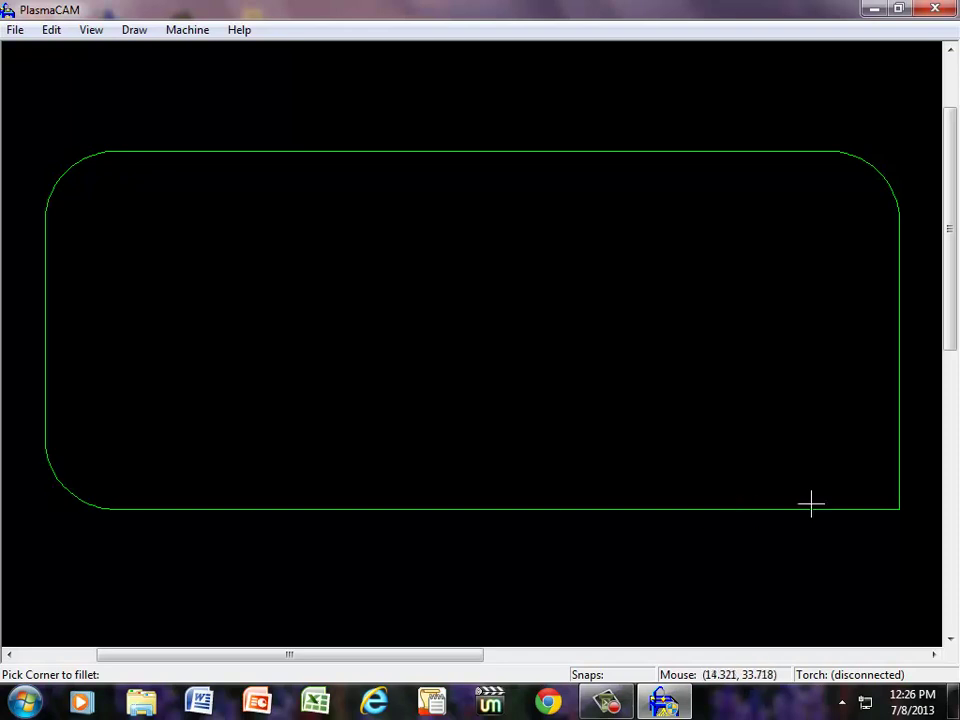
left_click(895, 508)
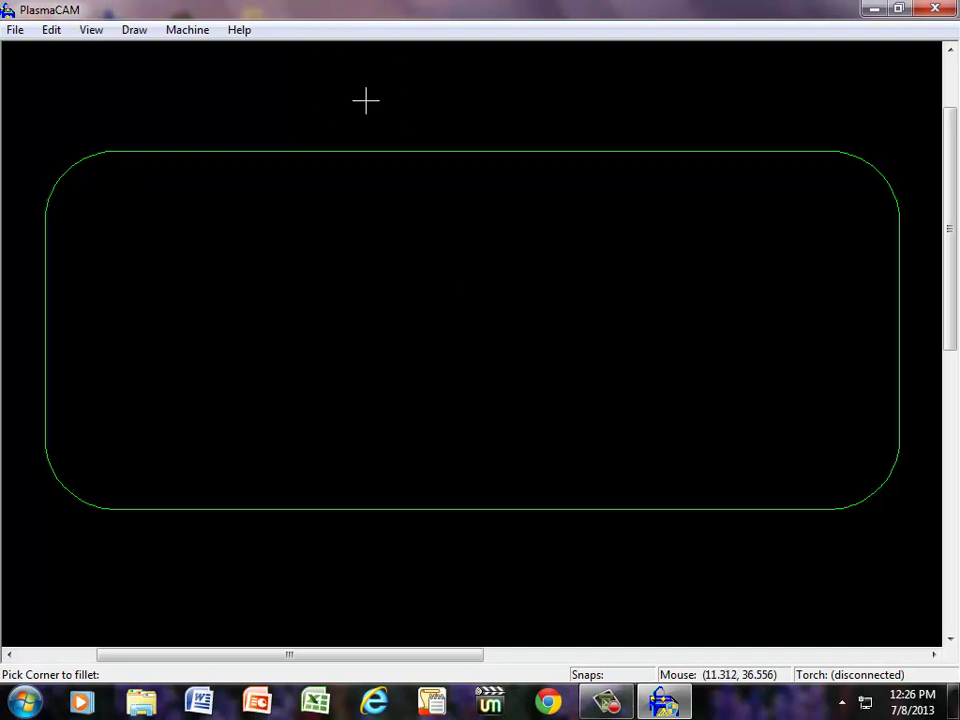
End filleting, zoom out to the whole cutting table and deselect the rounded rectangle.
key("Escape")
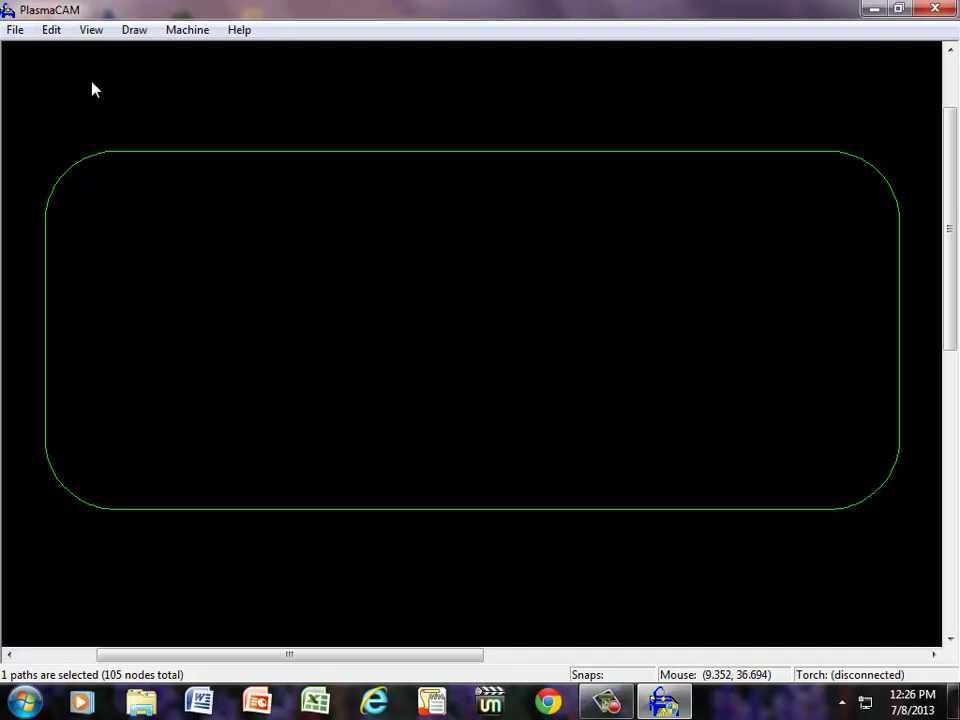
key("ctrl+t")
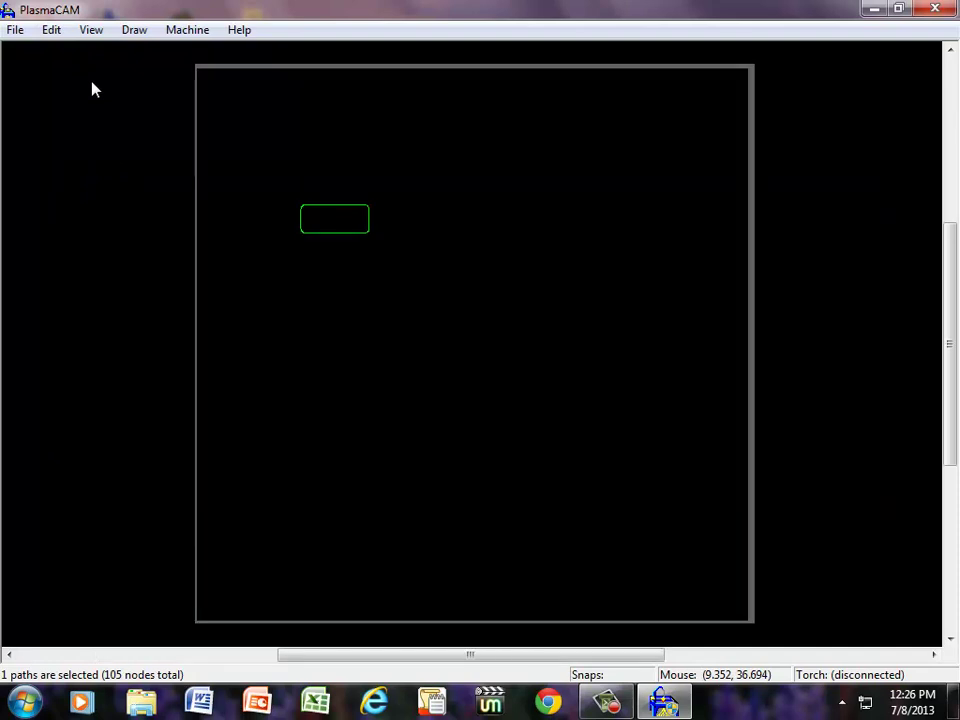
left_click(92, 31)
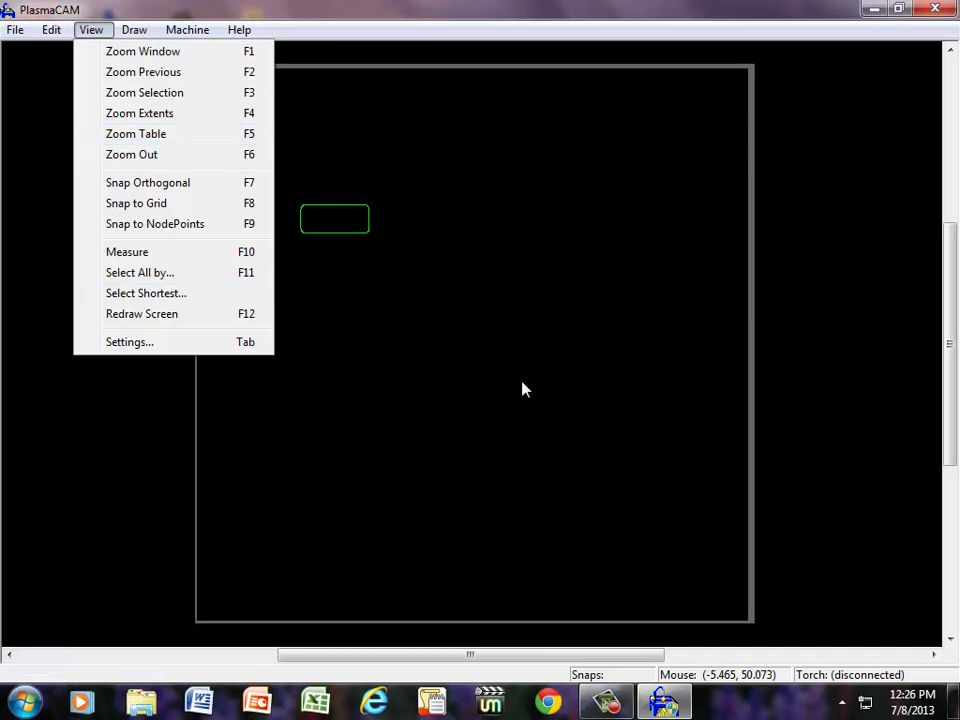
left_click(402, 204)
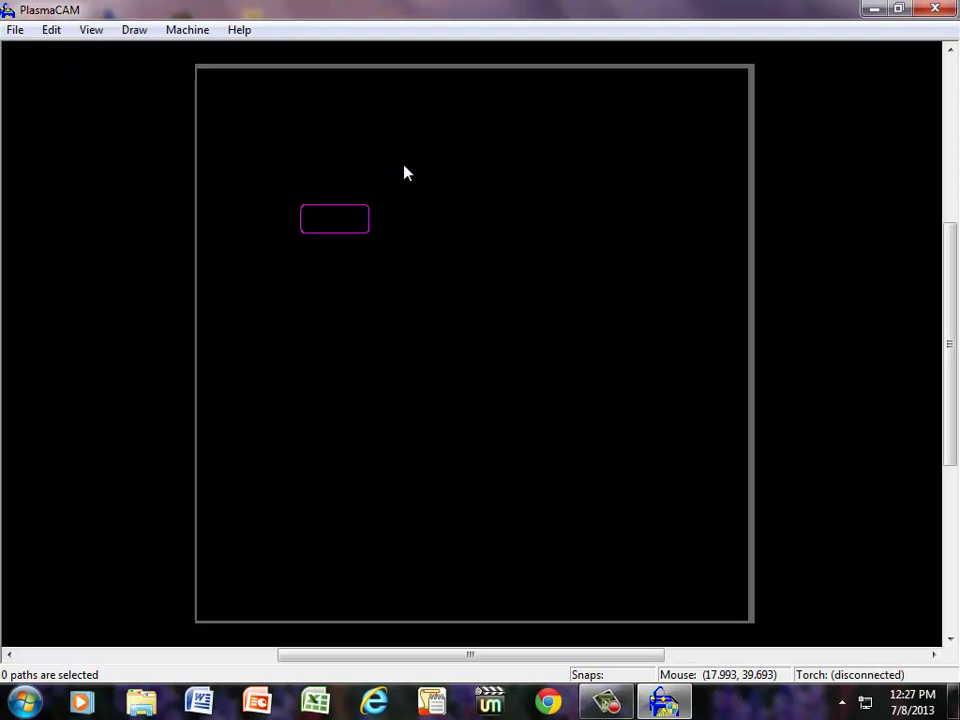
Draw a 3-inch diameter circle centred mid-table below the rounded rectangle.
left_click(135, 30)
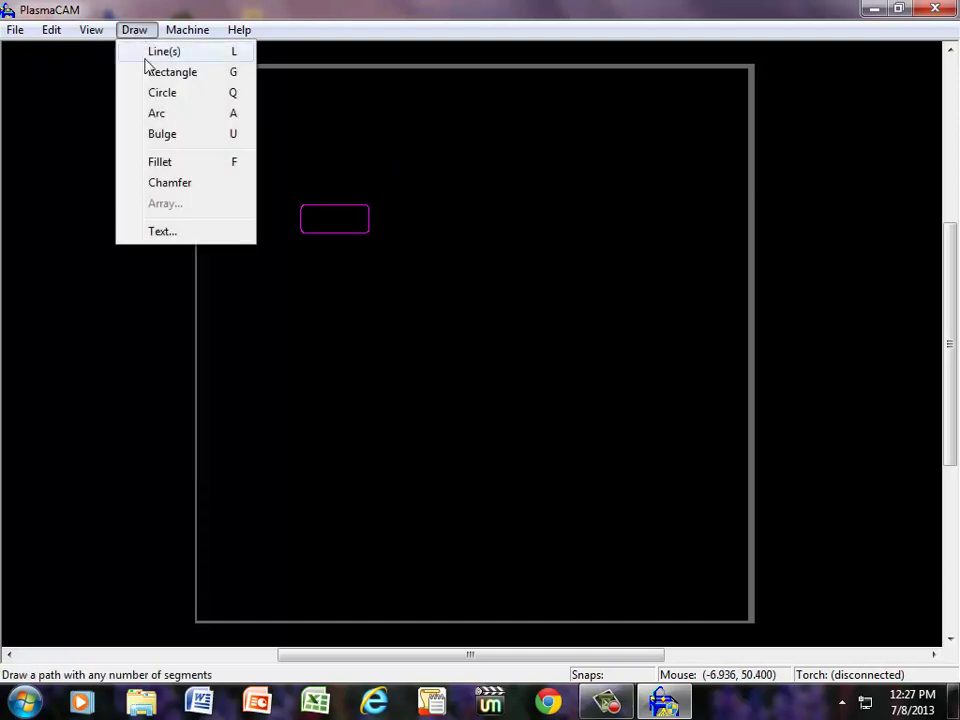
left_click(190, 93)
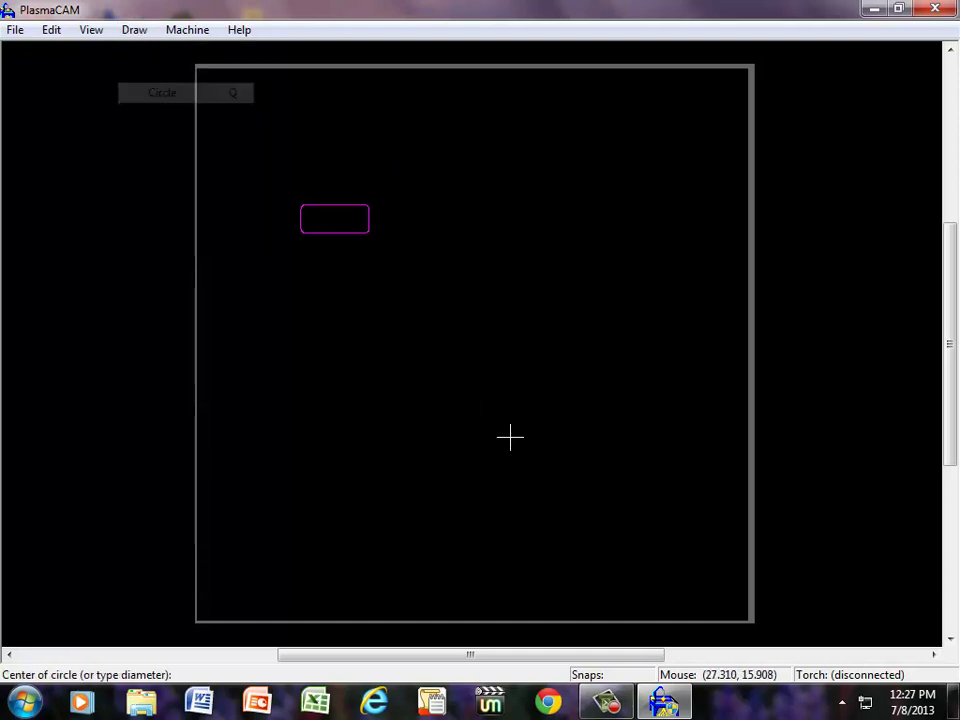
left_click(459, 385)
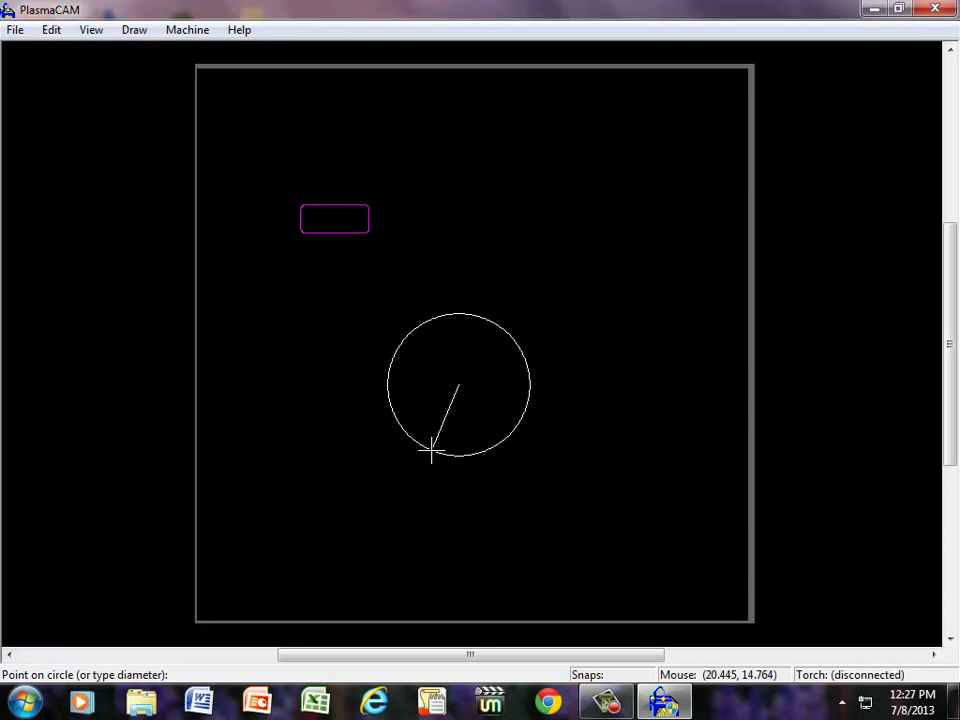
key("Return")
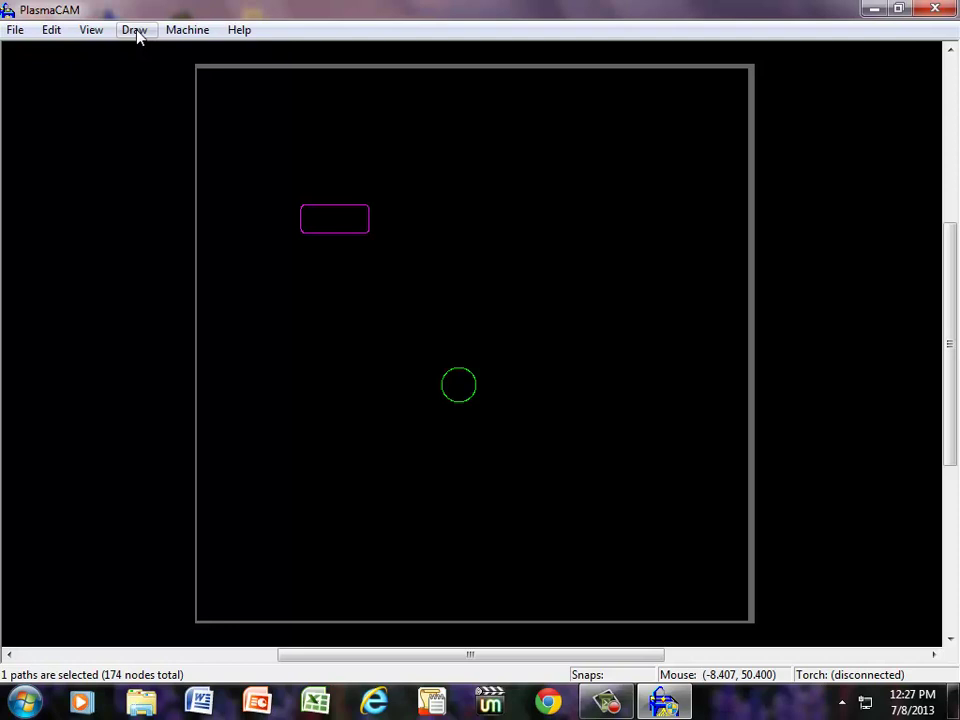
Select the rounded rectangle, rotate it to a tilt, then undo the rotation so it sits level.
left_click(50, 31)
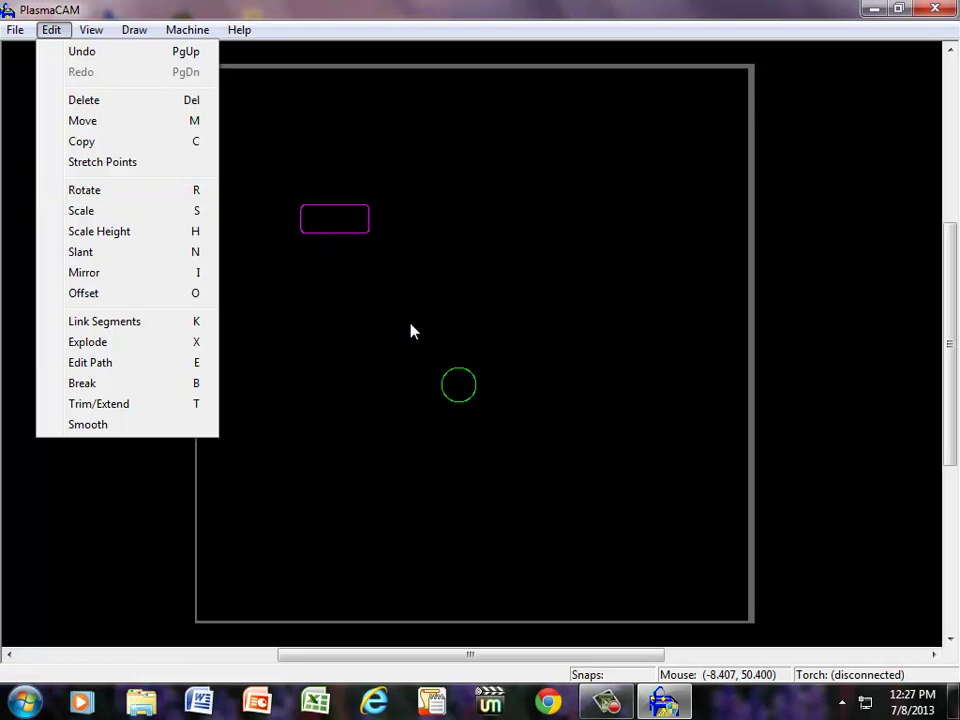
left_click_drag(263, 177, 399, 251)
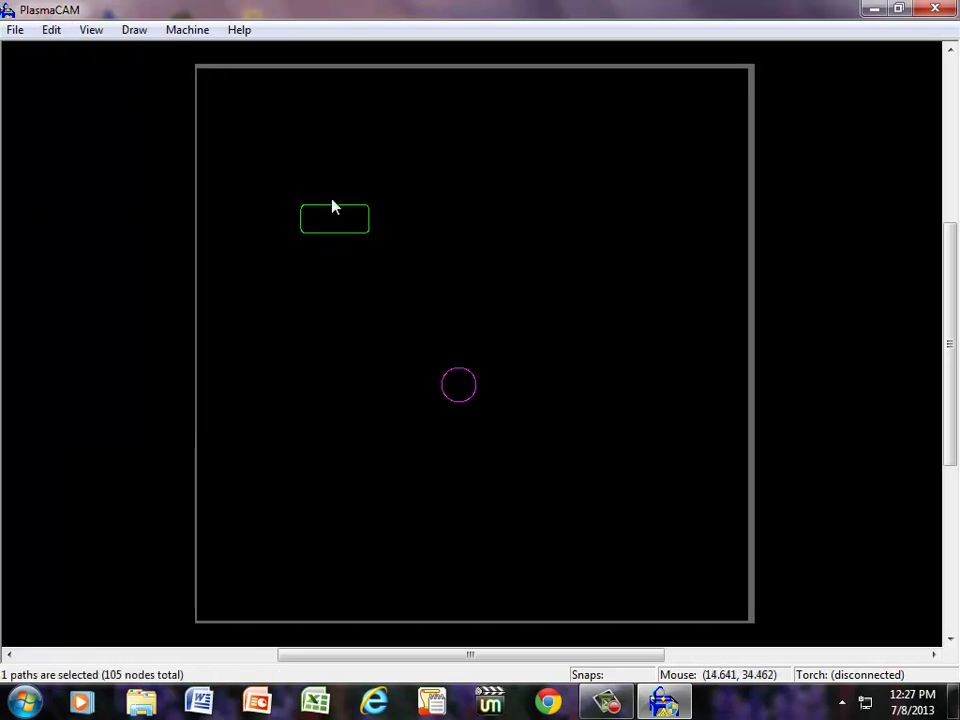
left_click(51, 31)
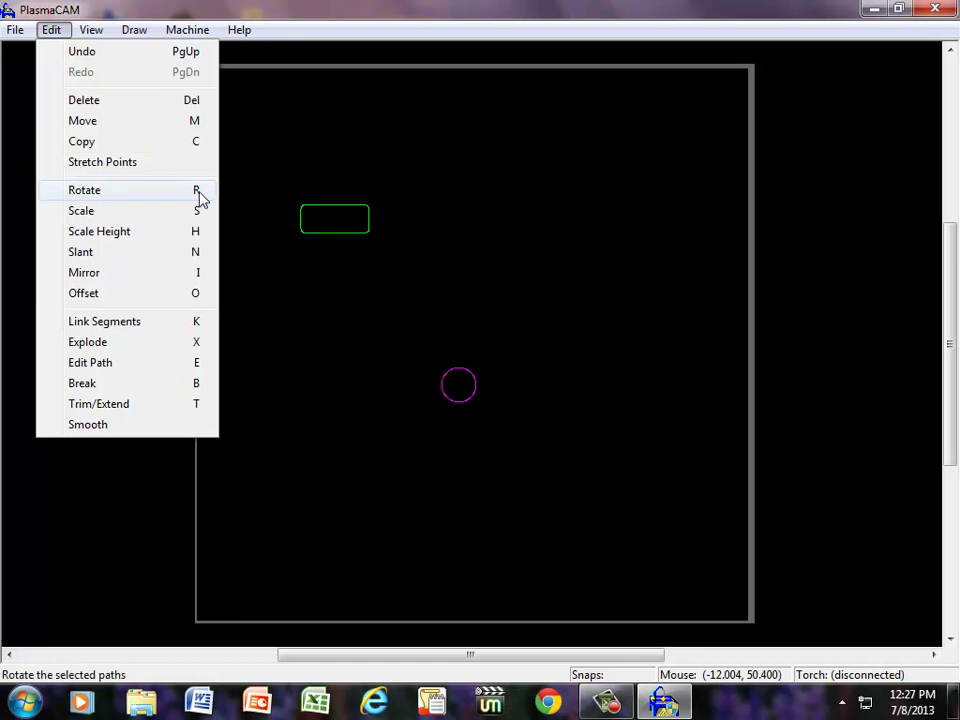
left_click(87, 192)
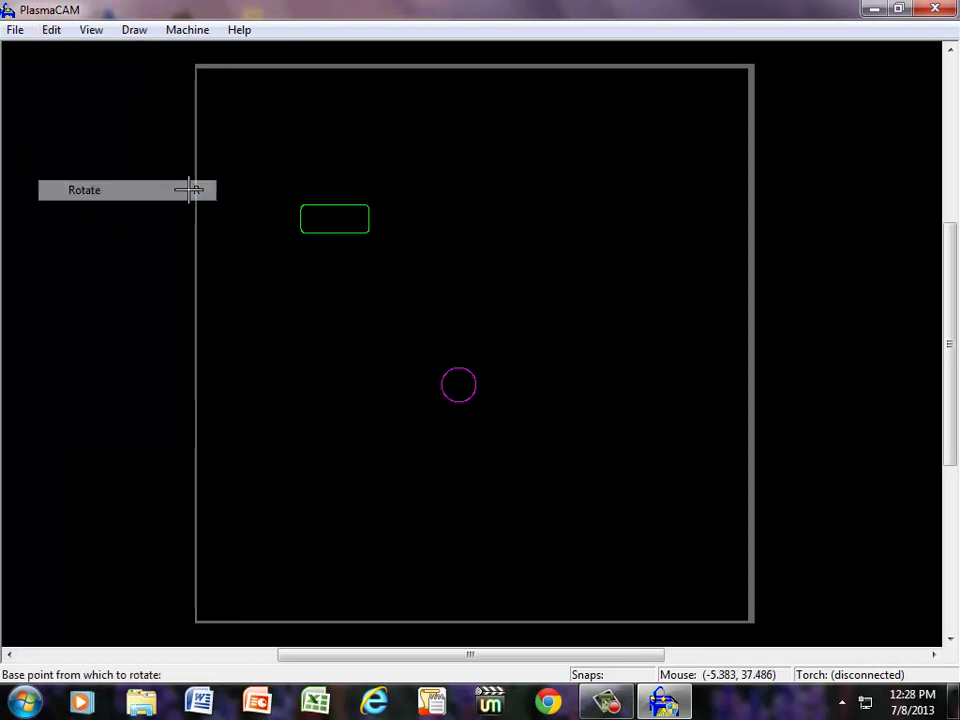
left_click(340, 180)
left_click(395, 209)
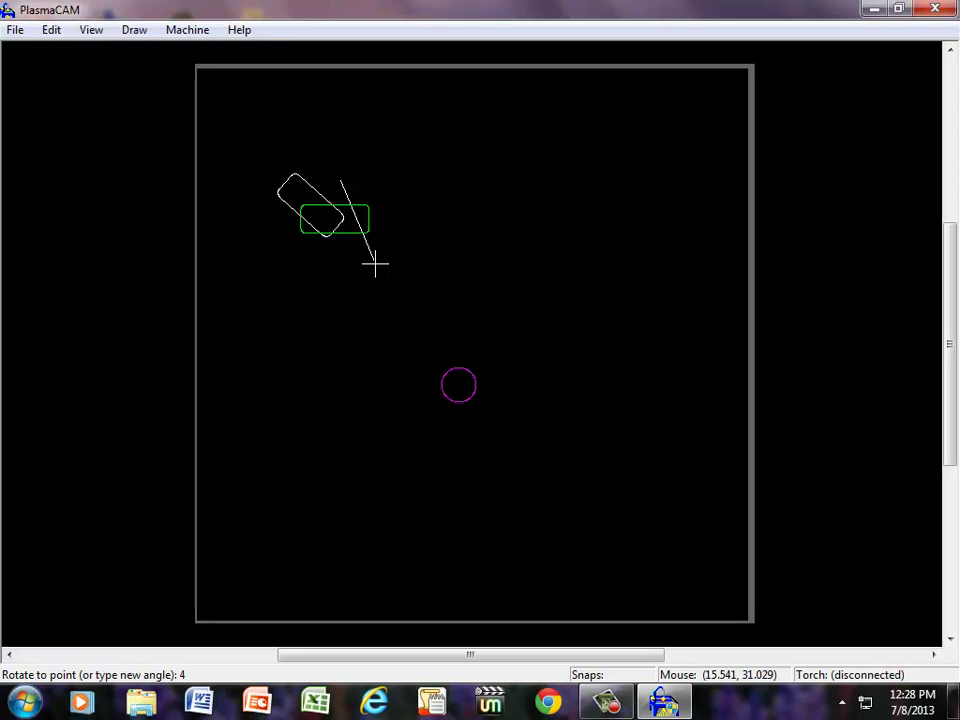
left_click(375, 264)
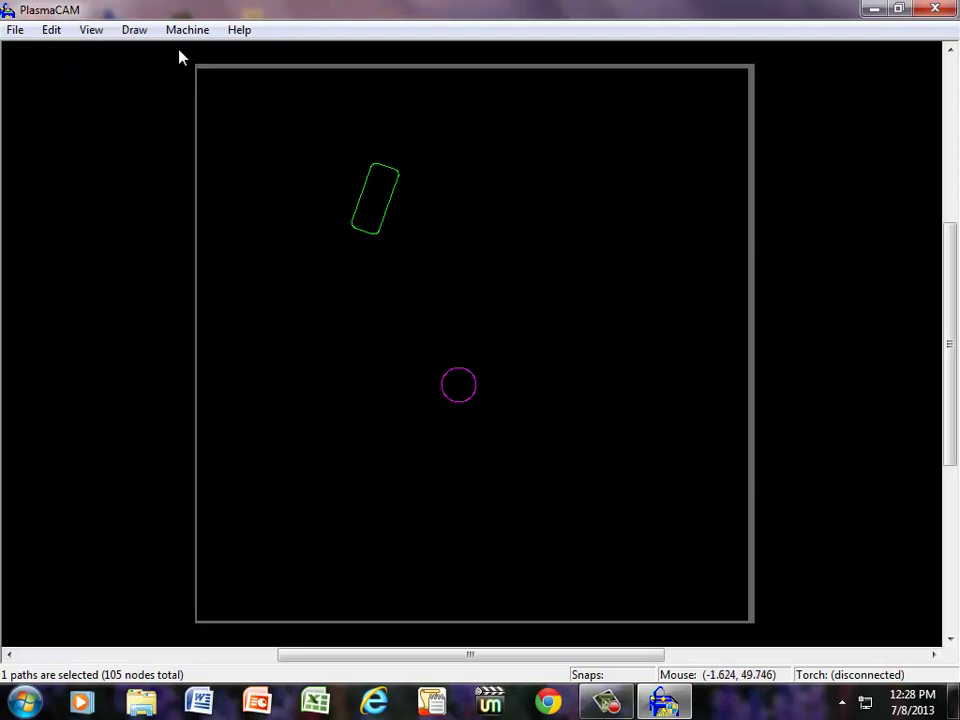
left_click(52, 32)
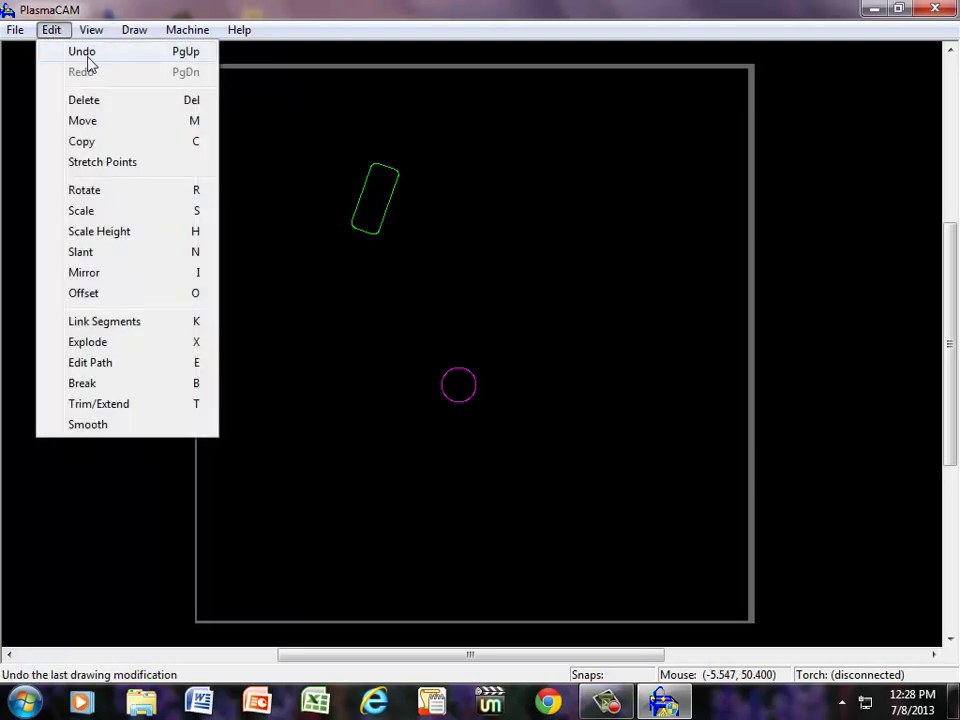
left_click(86, 55)
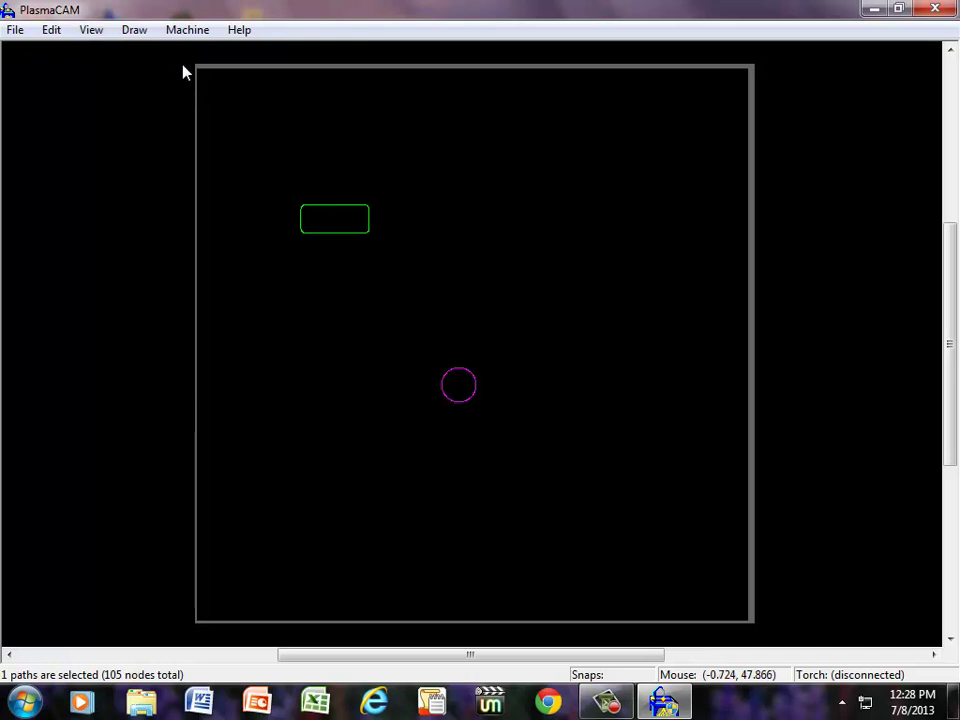
Draw a connected-line box right of the rounded rectangle, its top edge overshooting the left side.
left_click(131, 35)
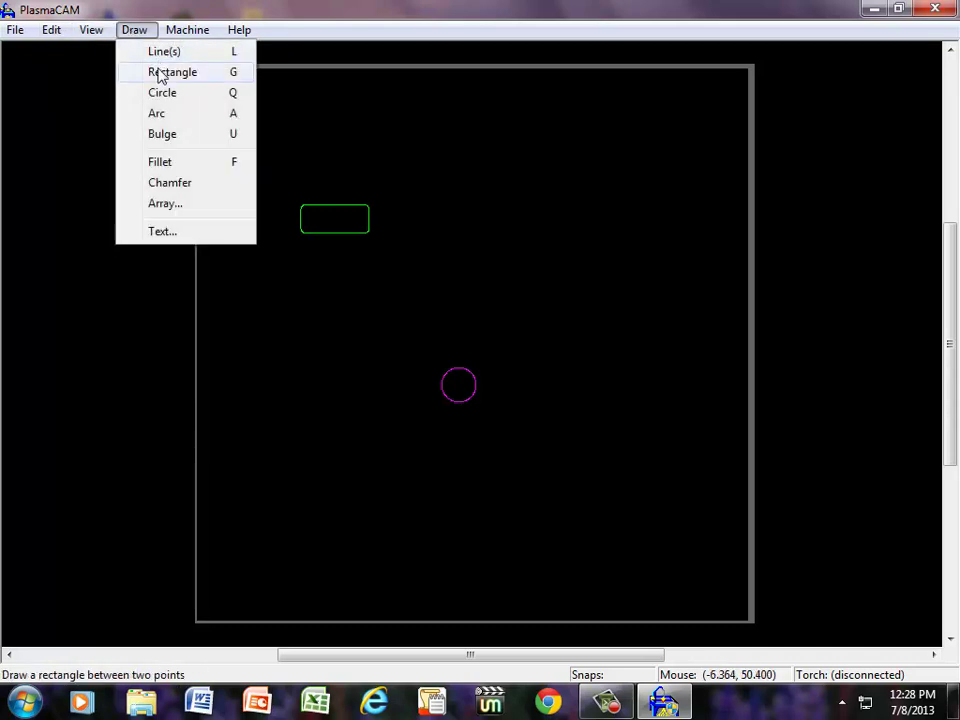
left_click(161, 51)
left_click(494, 140)
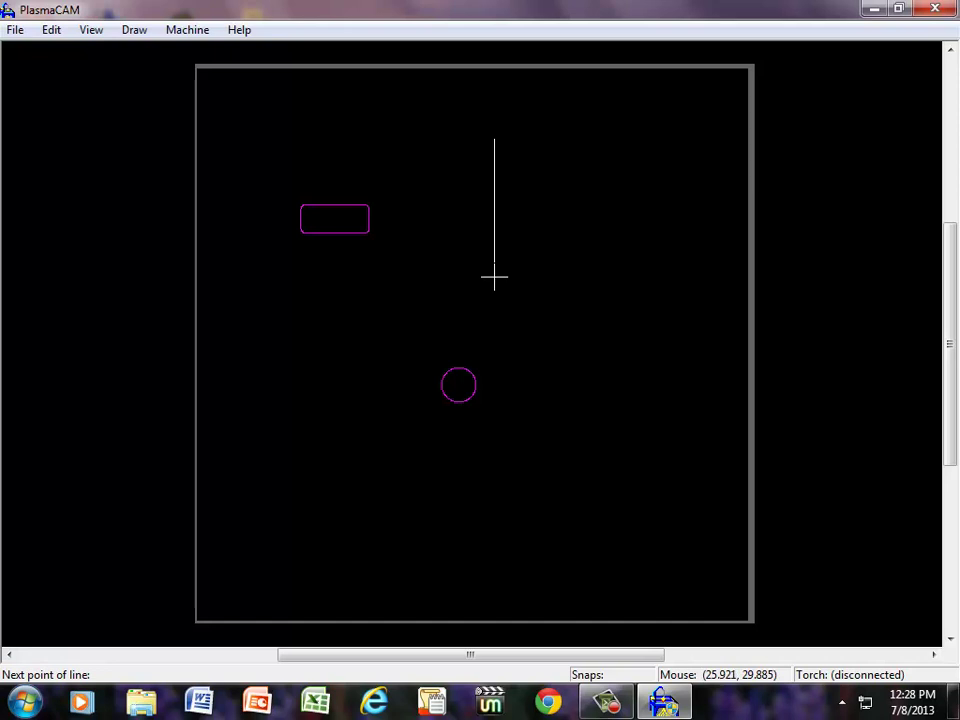
left_click(494, 277)
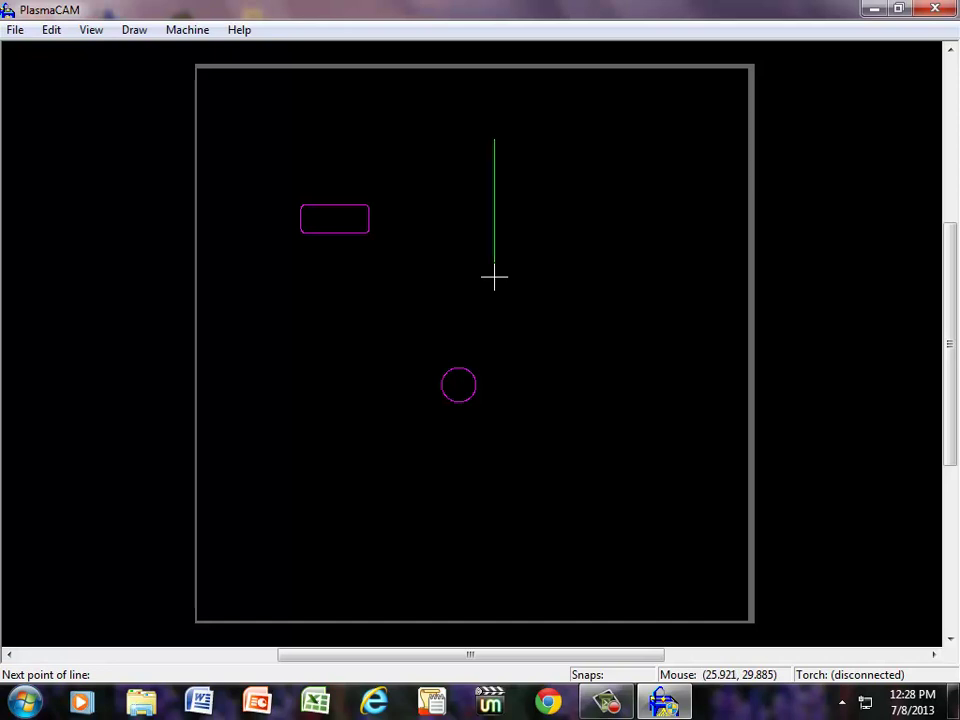
left_click(617, 277)
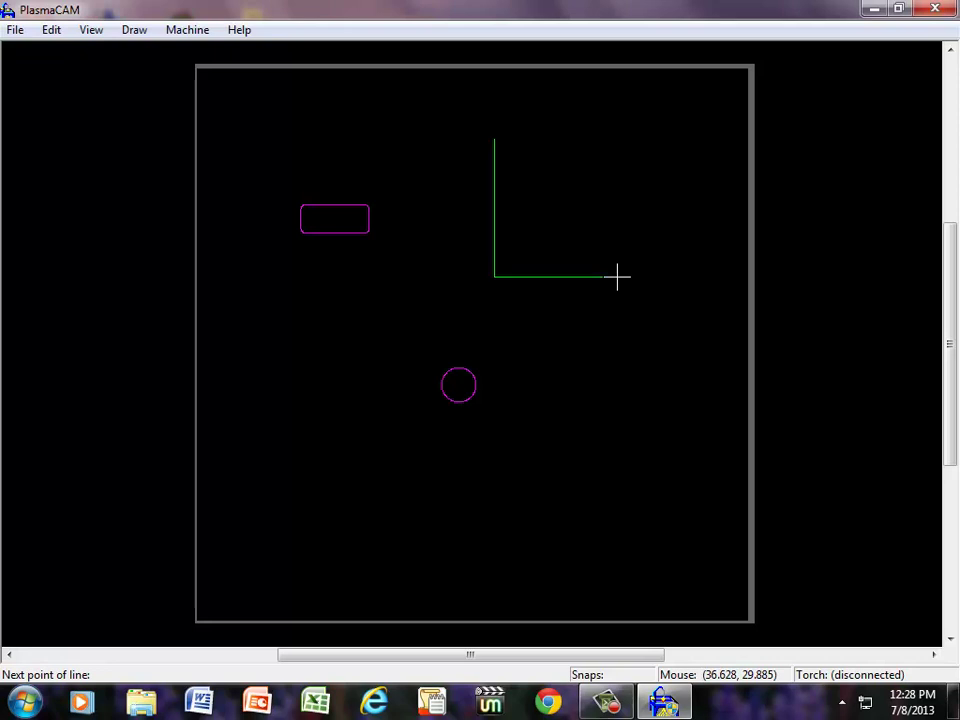
left_click(617, 132)
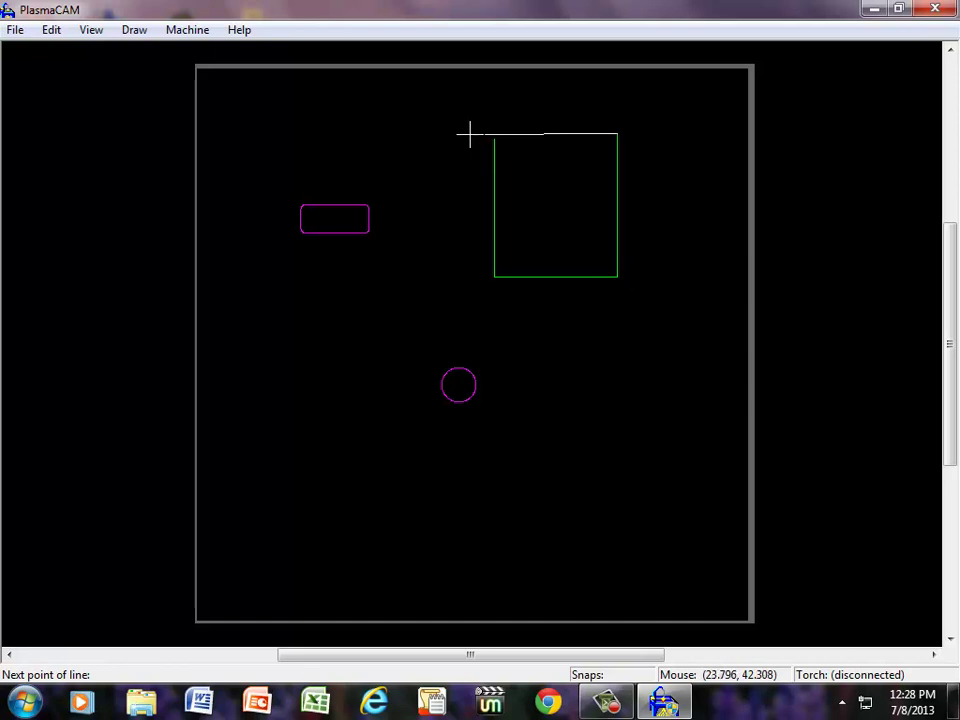
double_click(466, 133)
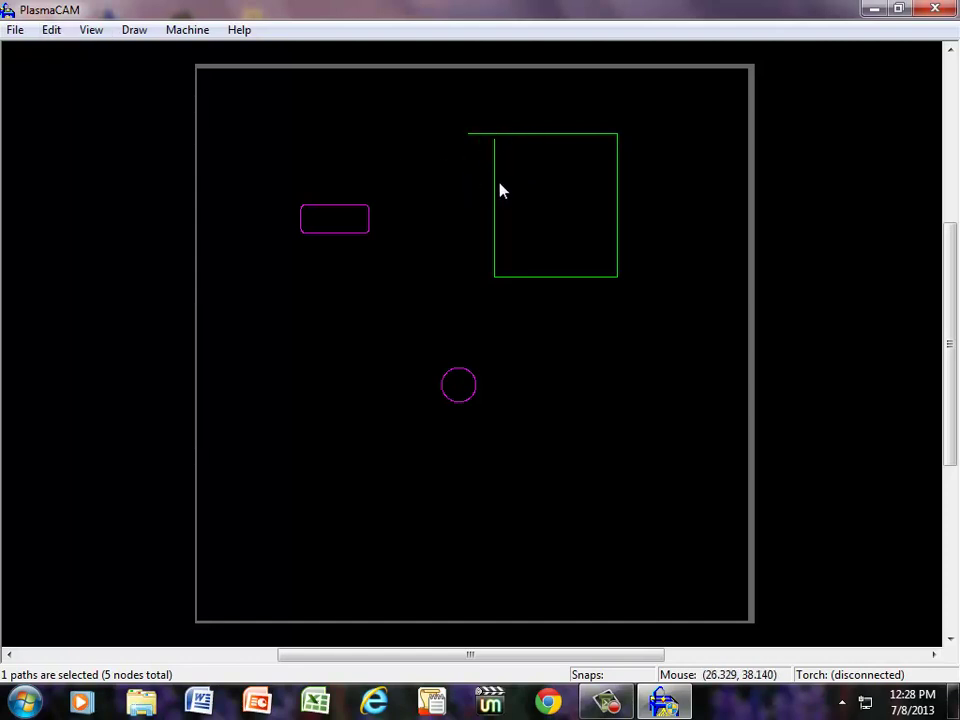
Zoom into the box's unjoined top-left corner.
key("z")
left_click(475, 118)
left_click(505, 170)
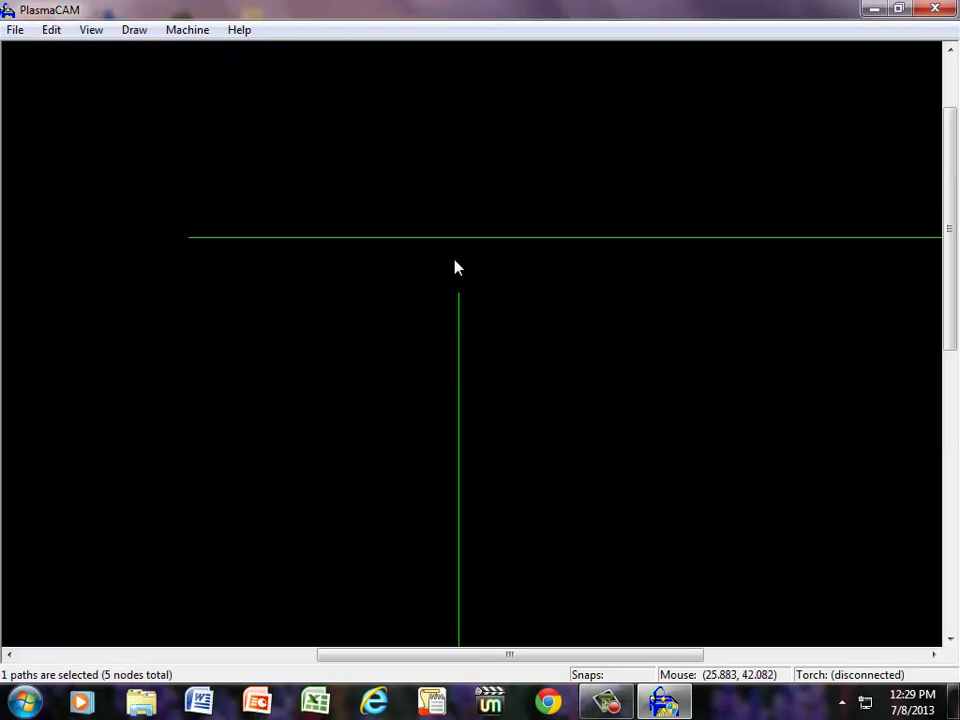
Trim/Extend the box's top-left corner closed, then deselect and zoom to show the whole plate.
left_click(52, 32)
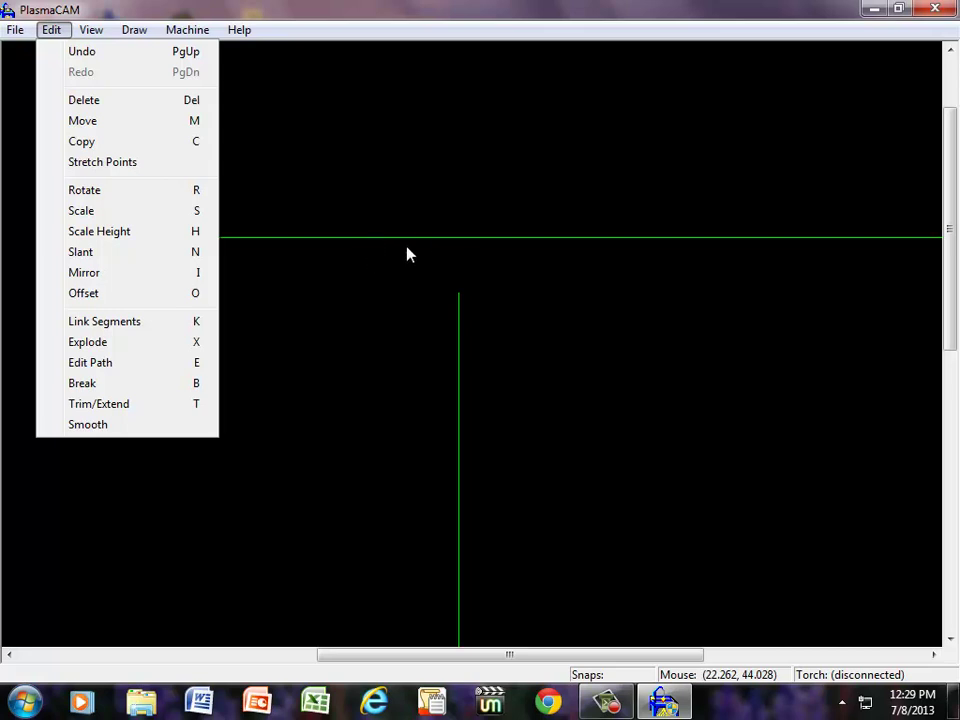
left_click(80, 405)
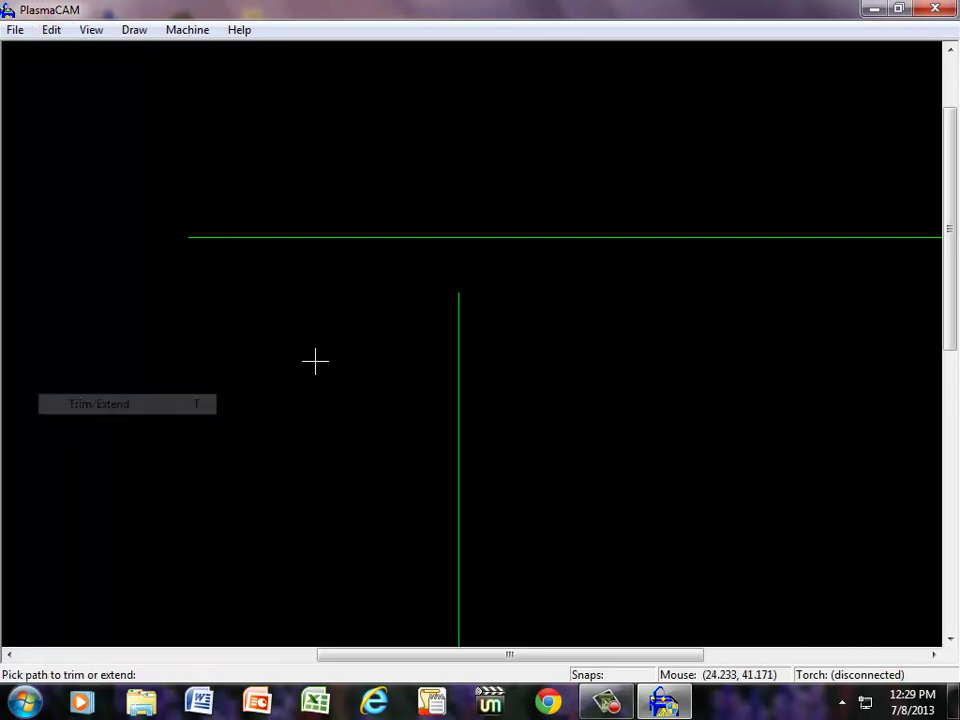
left_click(457, 292)
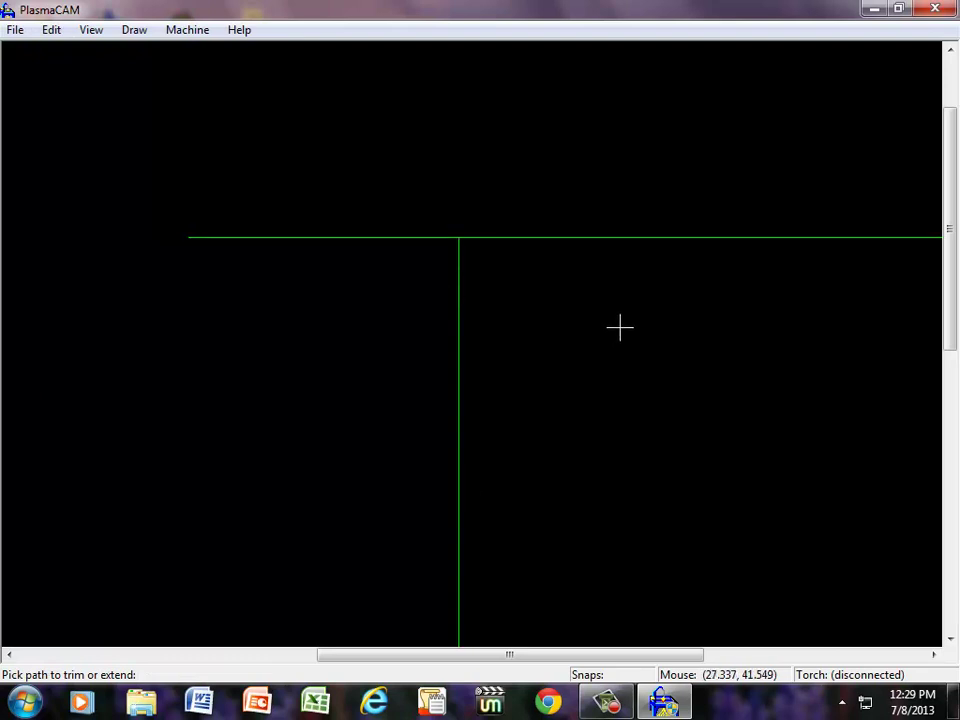
left_click(368, 238)
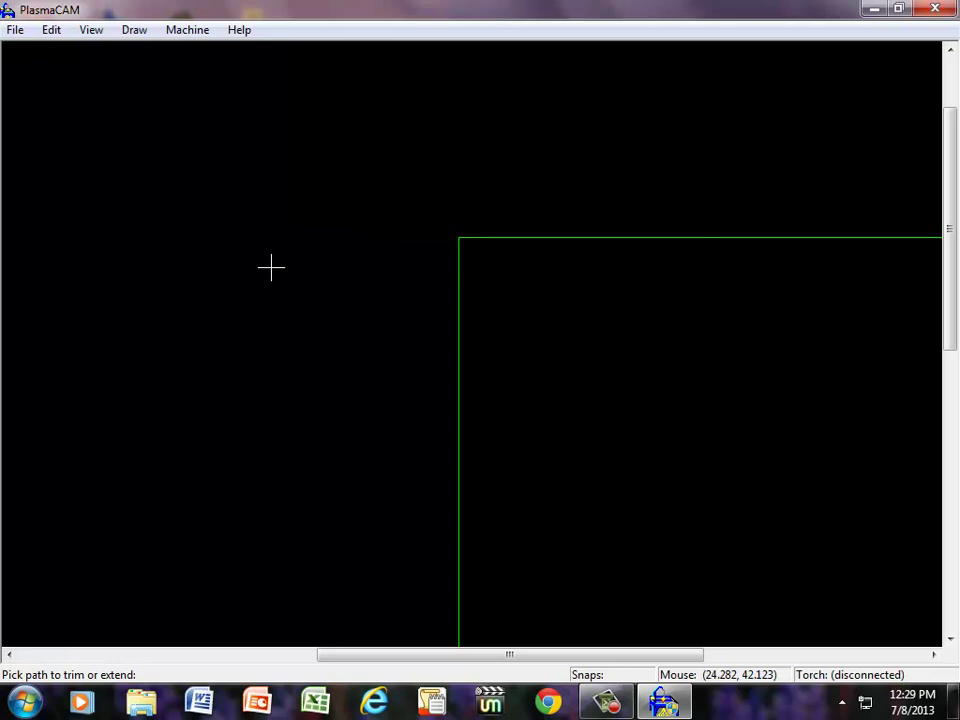
key("Escape")
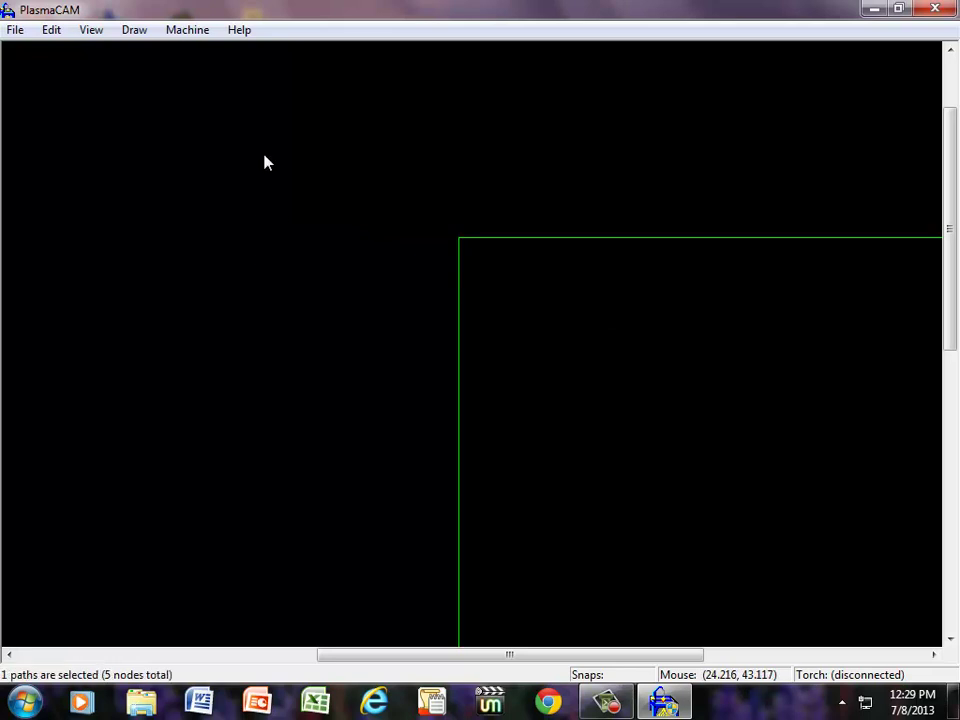
left_click(416, 271)
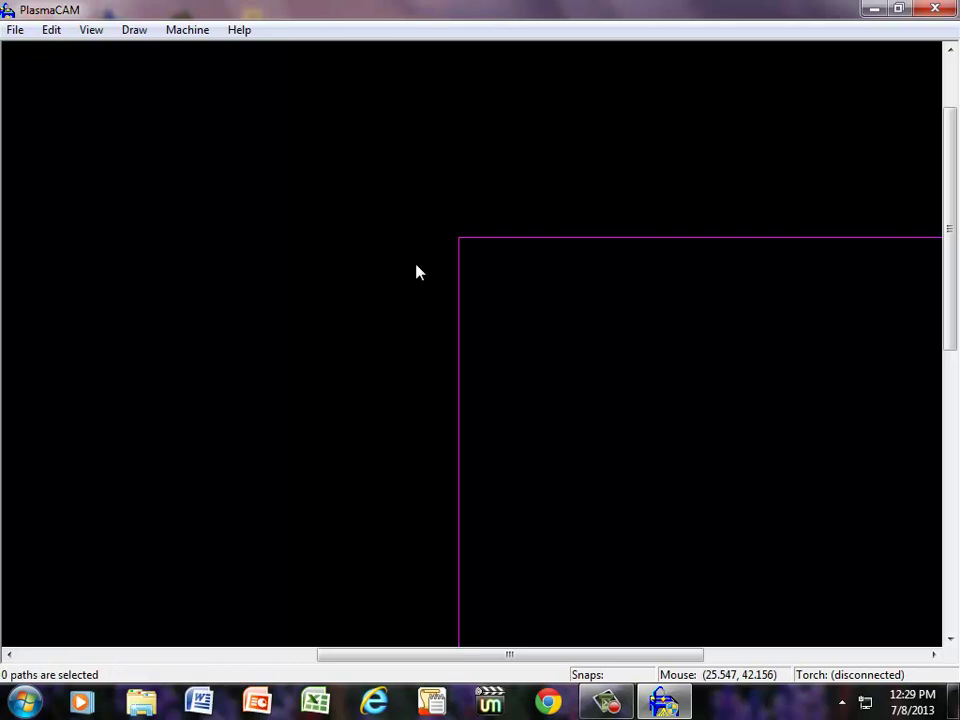
key("Home")
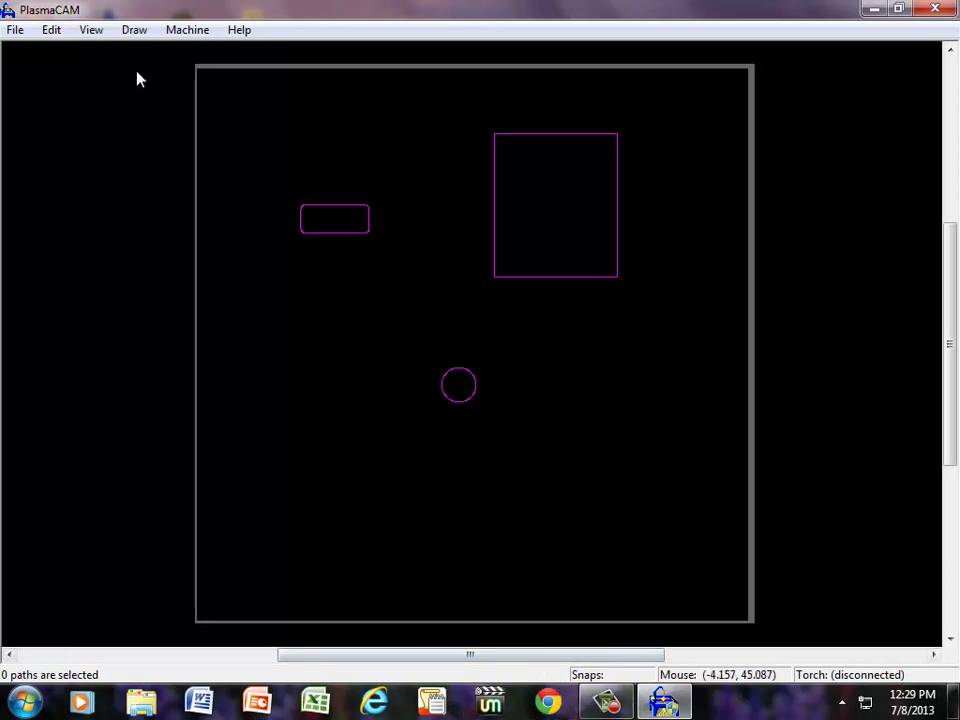
Draw a curved three-point arc left of the circle, then close the drawing to reach the save prompt.
left_click(134, 34)
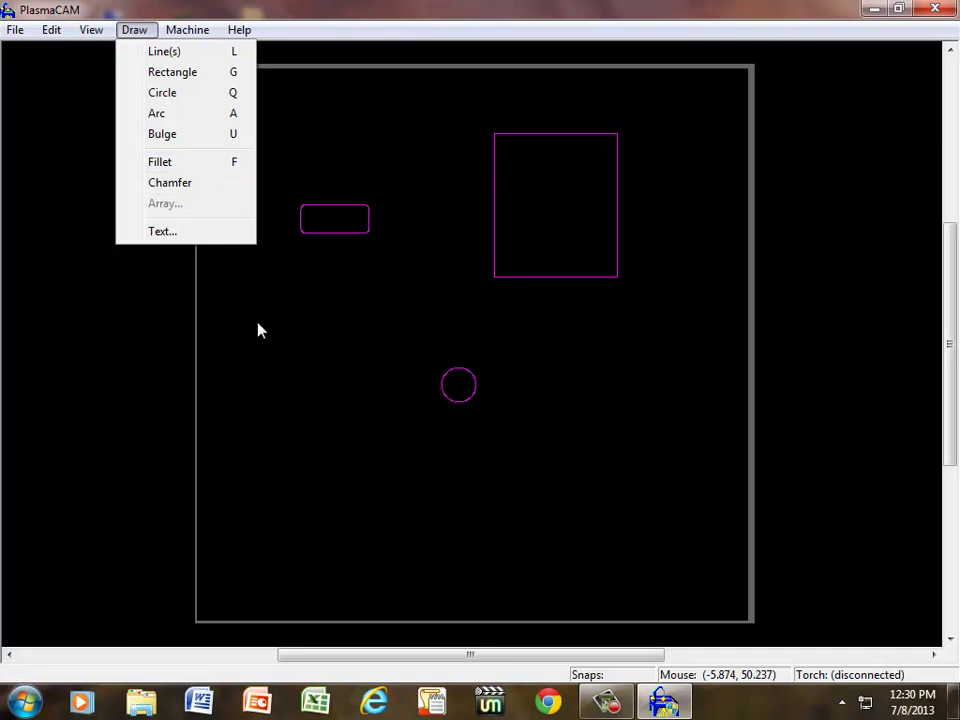
left_click(276, 379)
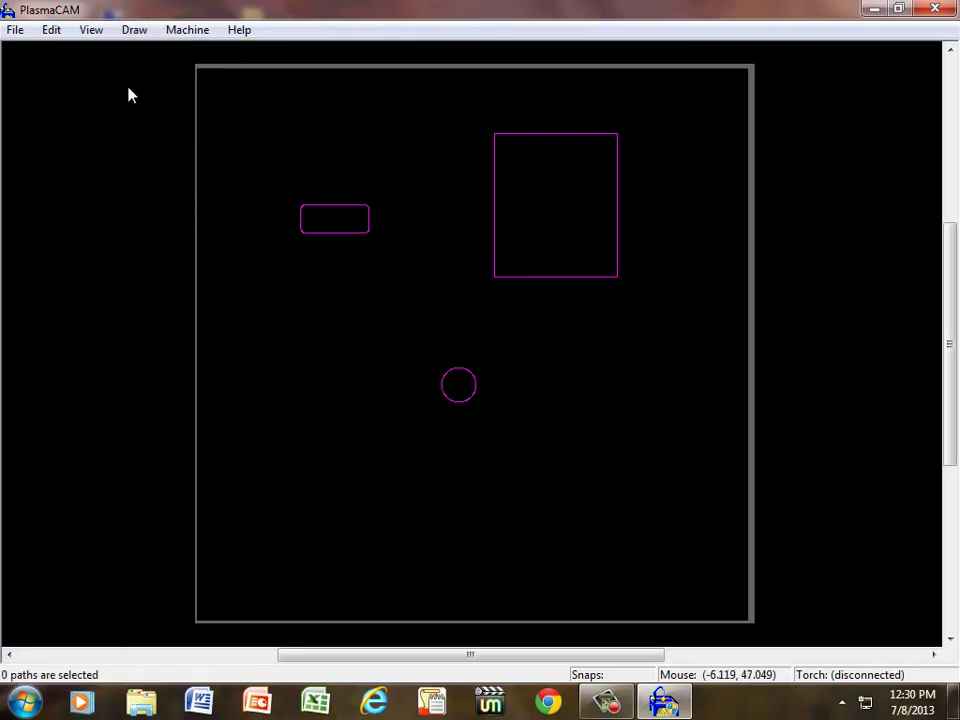
key("a")
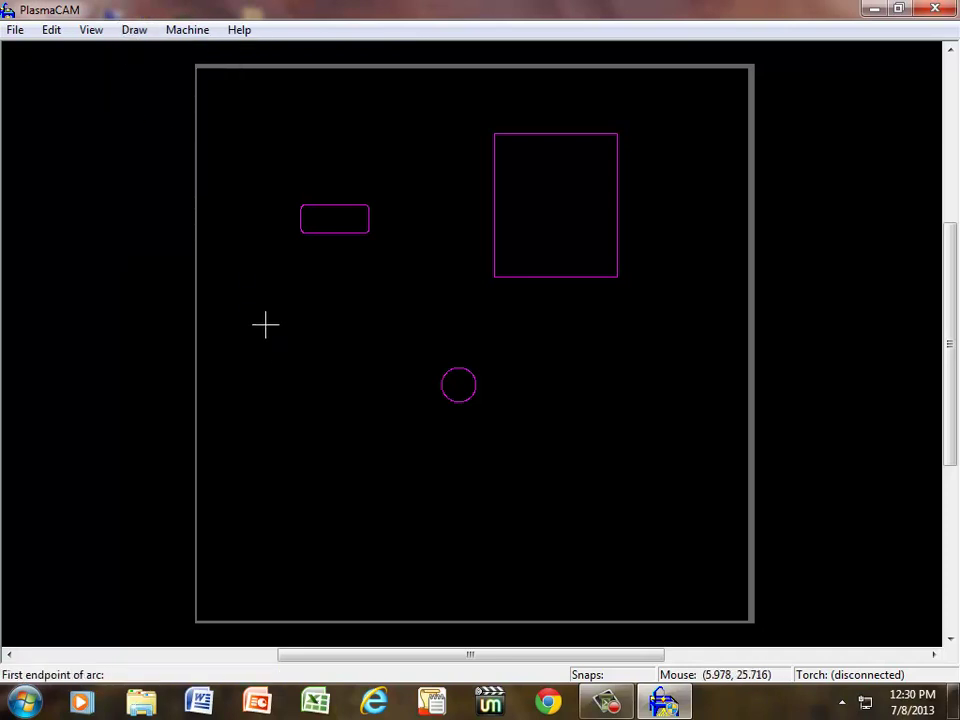
left_click(264, 326)
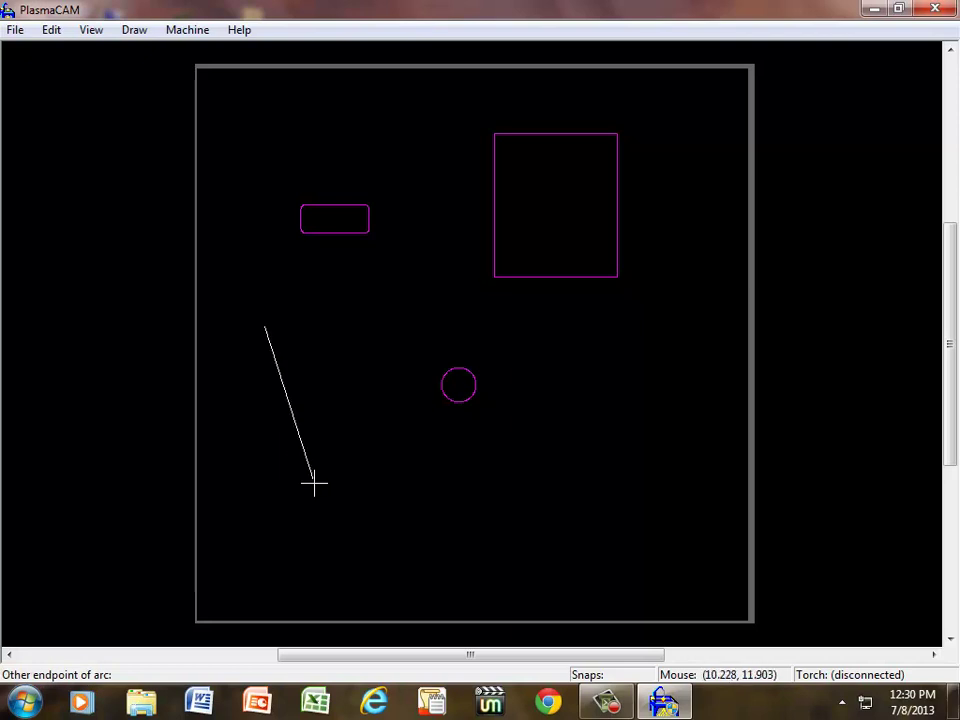
left_click(347, 484)
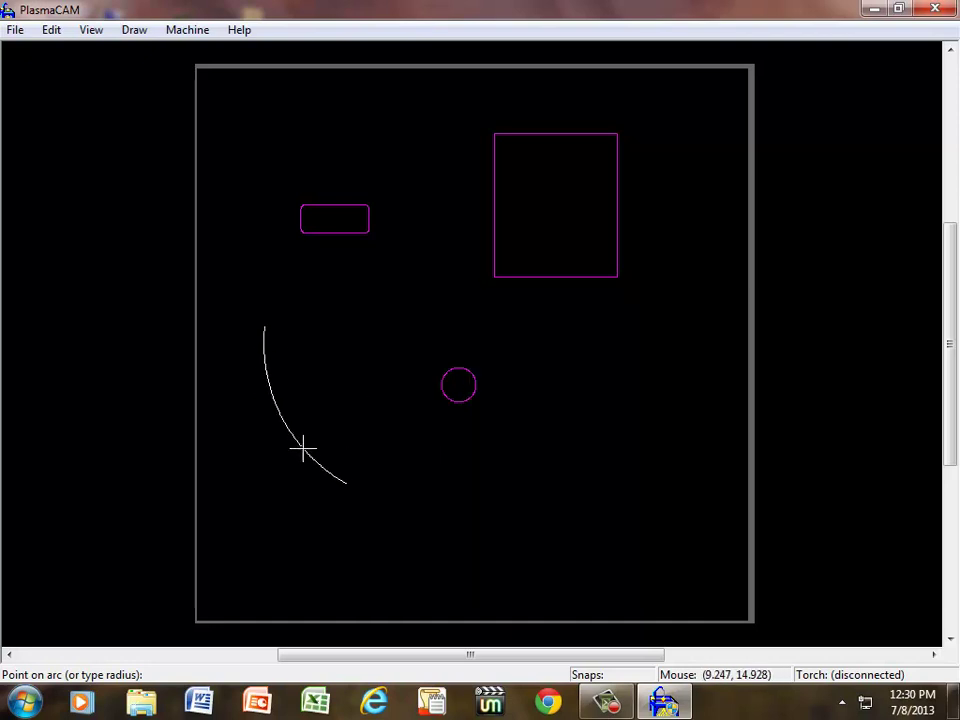
left_click(291, 457)
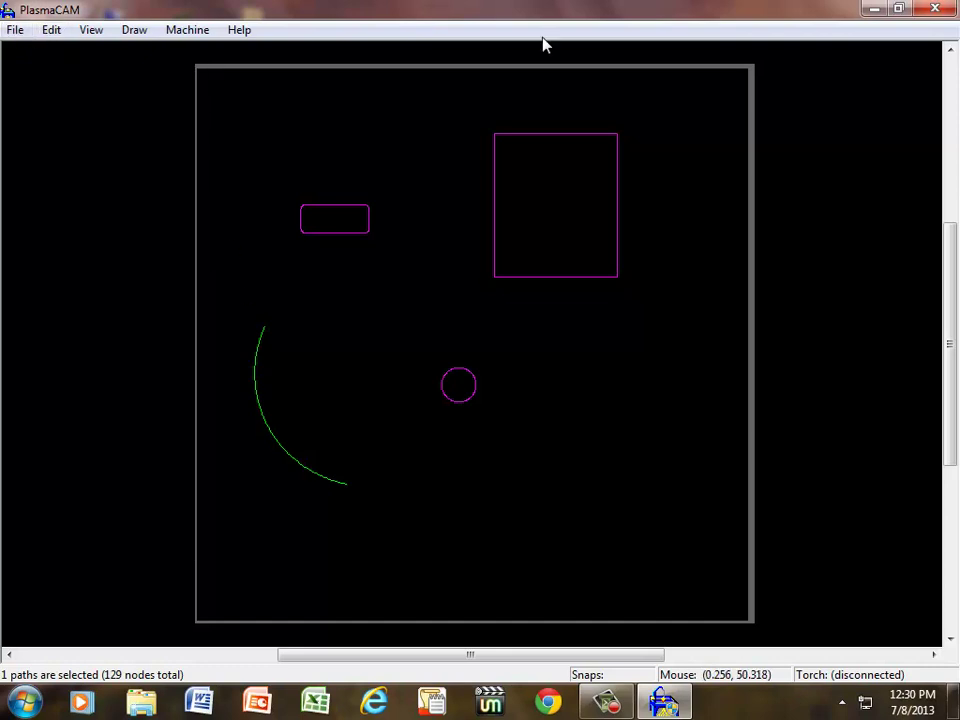
left_click(936, 9)
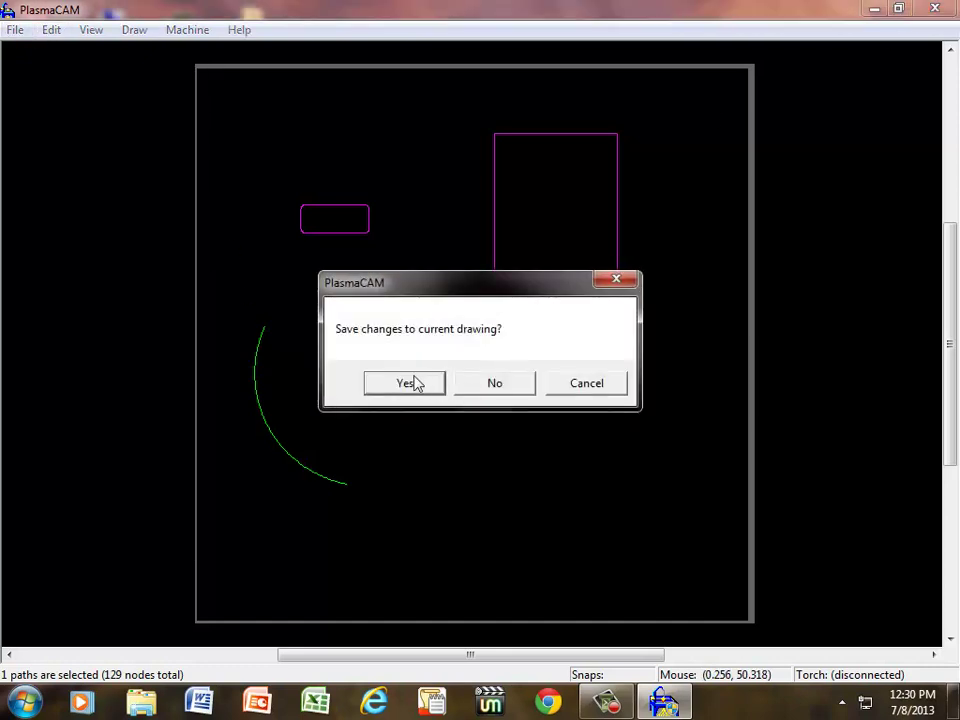